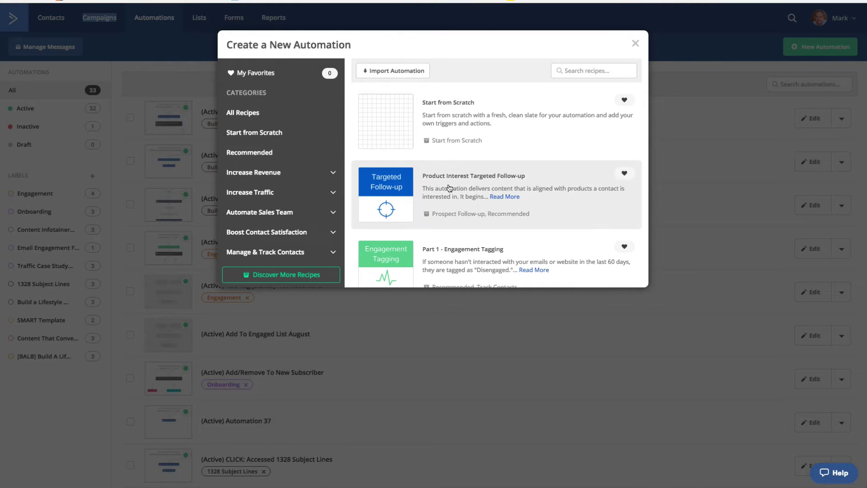
Step: Create a new blank automation from scratch
scroll(450, 185, down, 10)
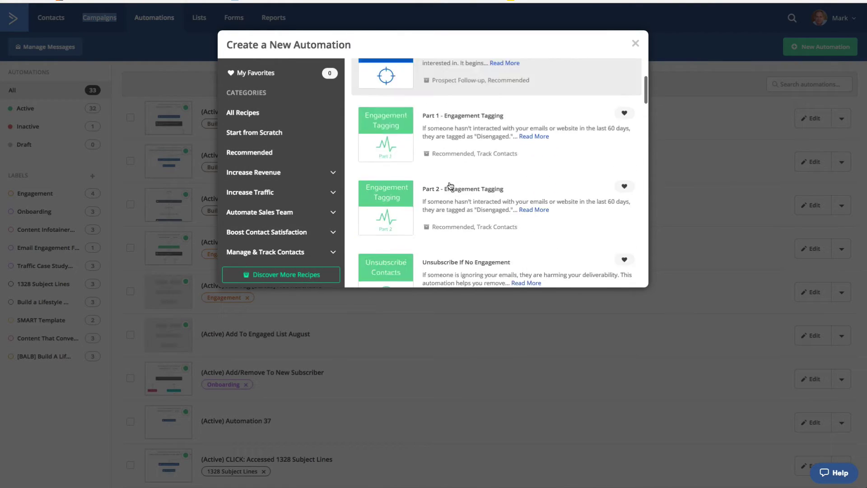
scroll(450, 186, up, 10)
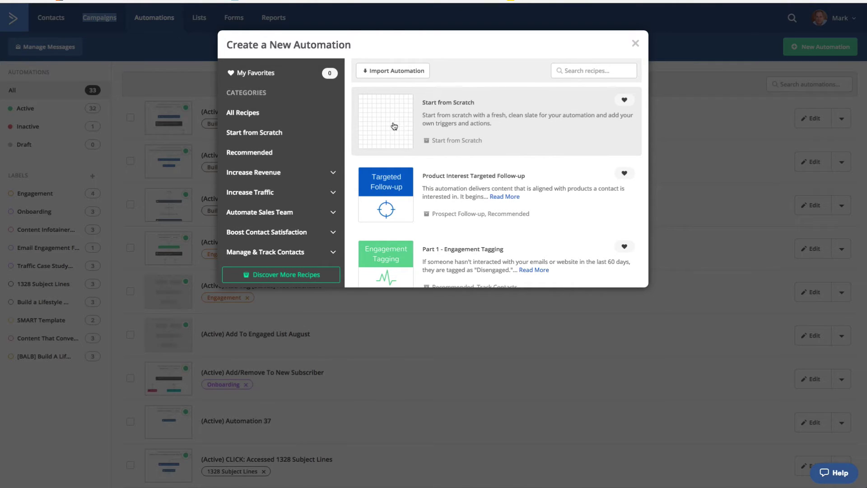
click(396, 128)
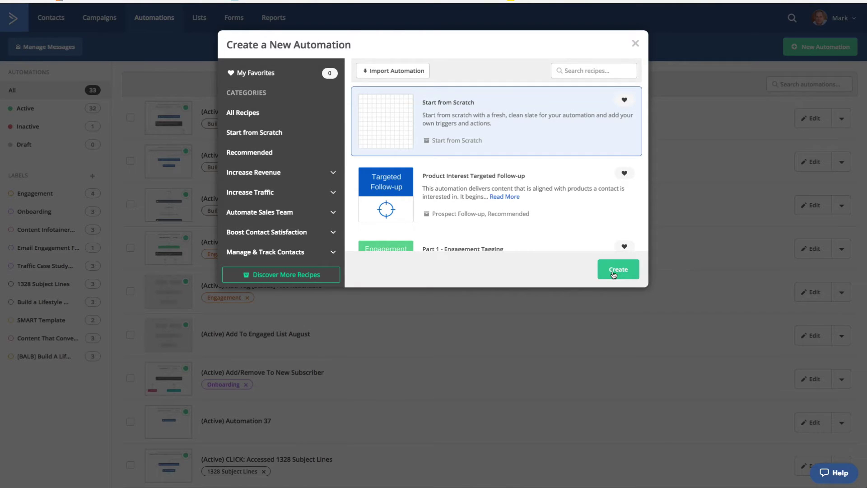
click(616, 273)
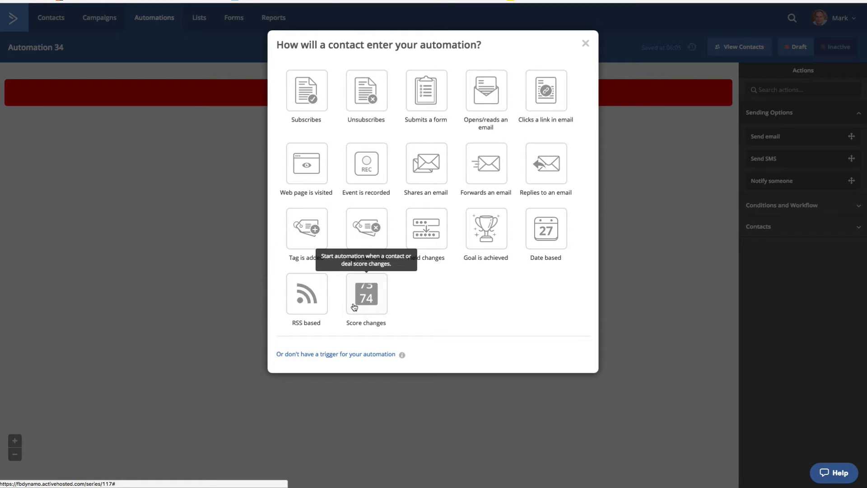
Step: Set the start trigger to a contact subscribing to the Content That Converts list
click(309, 106)
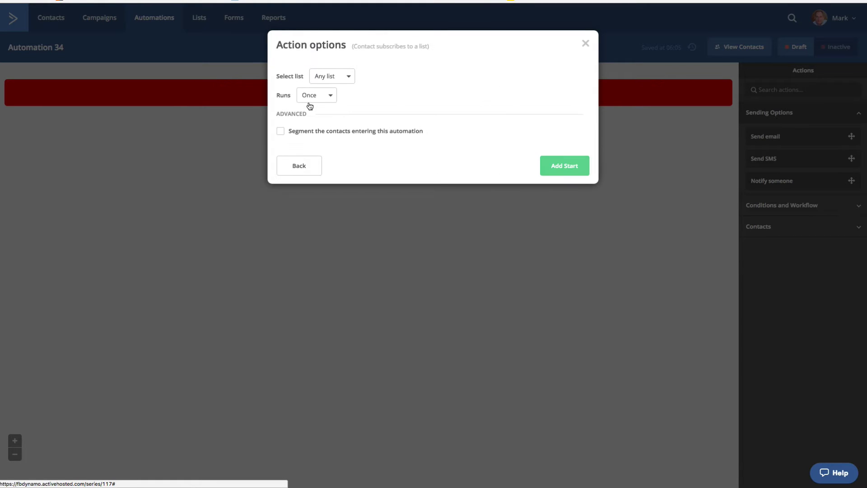
click(346, 81)
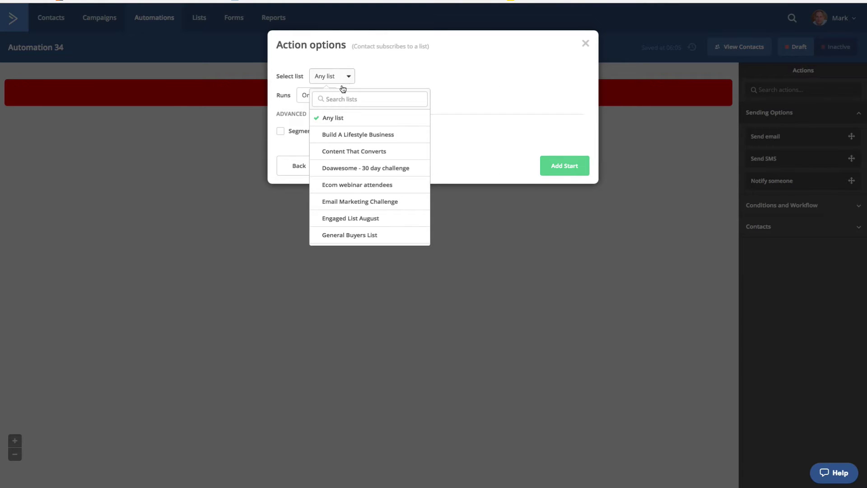
click(348, 152)
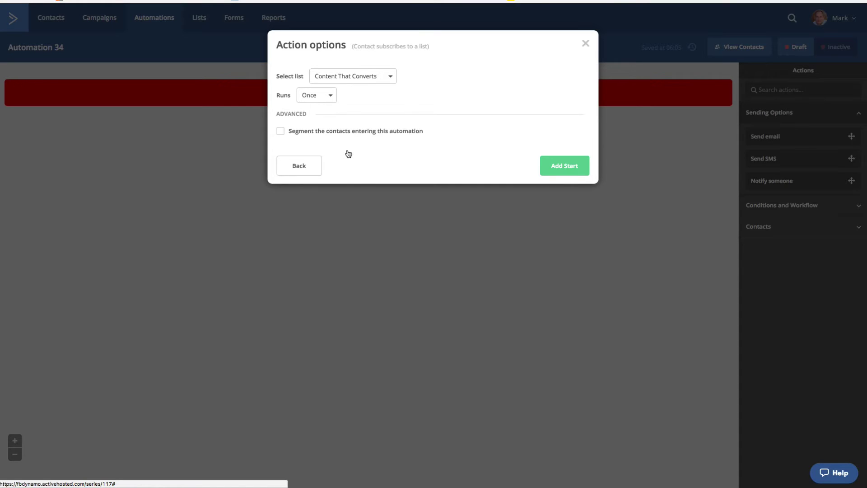
click(575, 174)
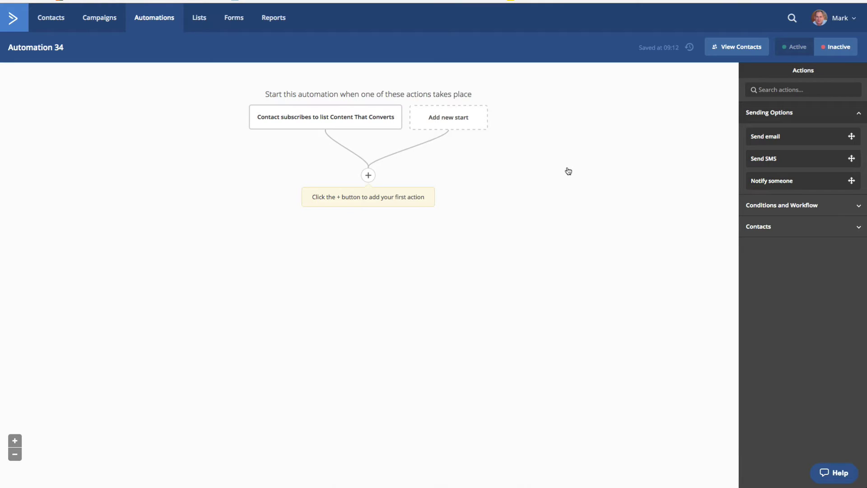
Step: After the trigger, add an Add tag action applying [BEHAVIOUR] Requested Lifestyle Marketer Report
click(368, 176)
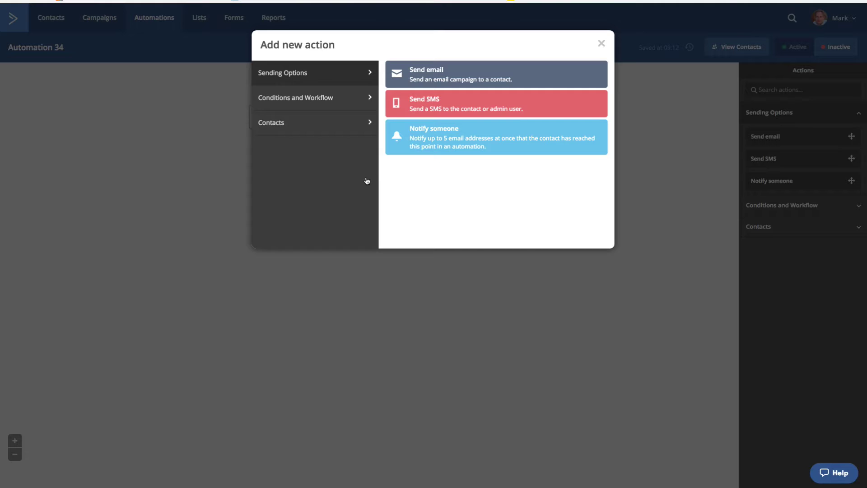
click(311, 97)
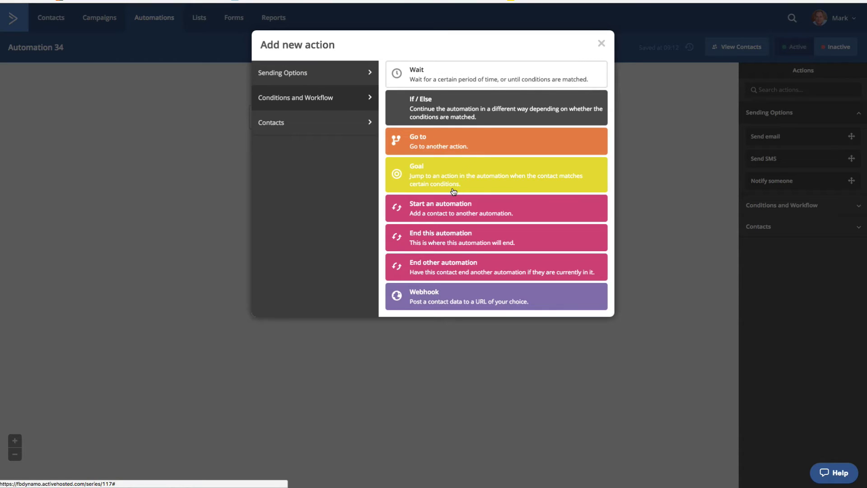
click(294, 124)
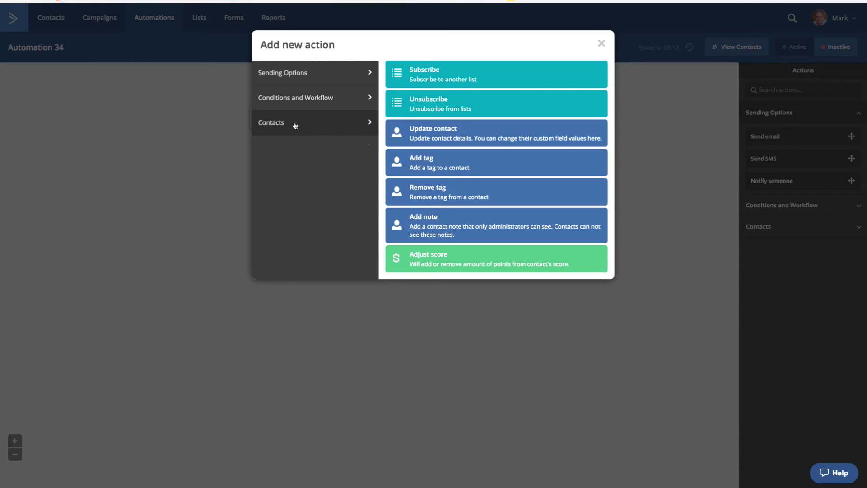
click(428, 160)
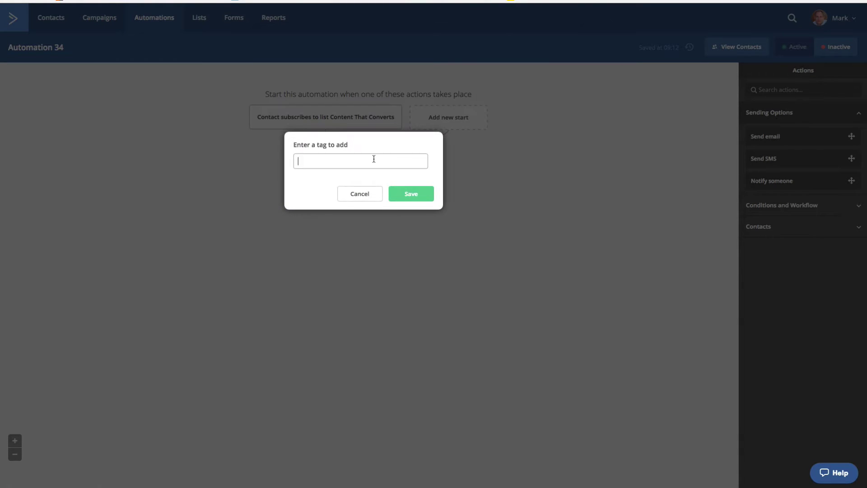
text([)
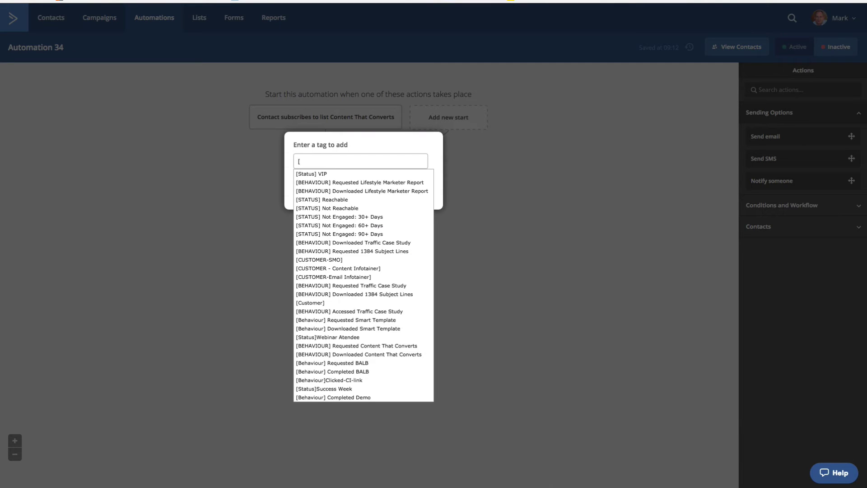
click(363, 182)
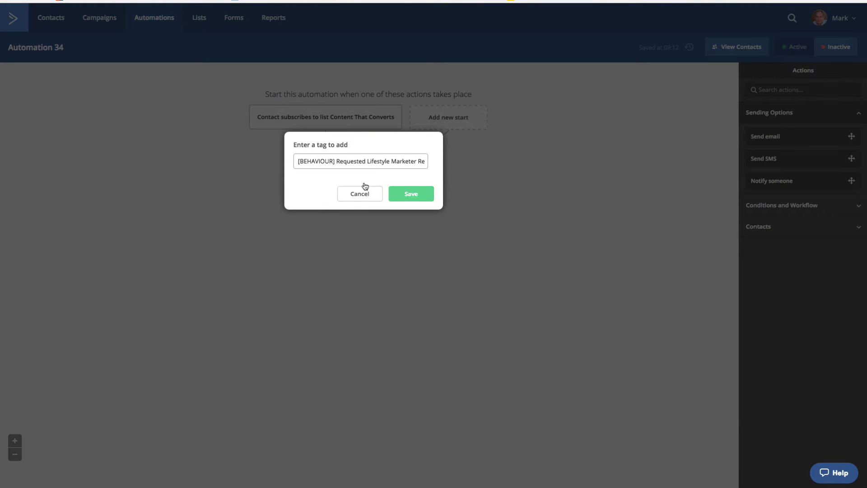
click(414, 196)
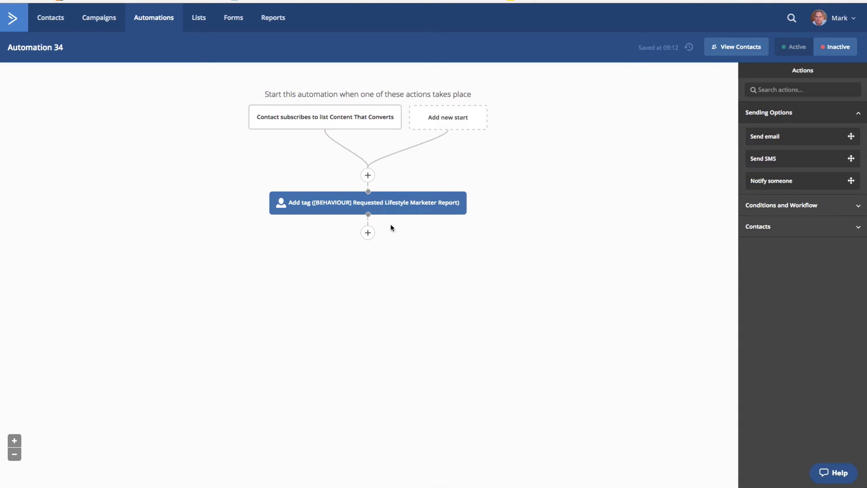
Step: Add an If/Else split after the tag step with the condition Tag Exists Subscriber
click(368, 232)
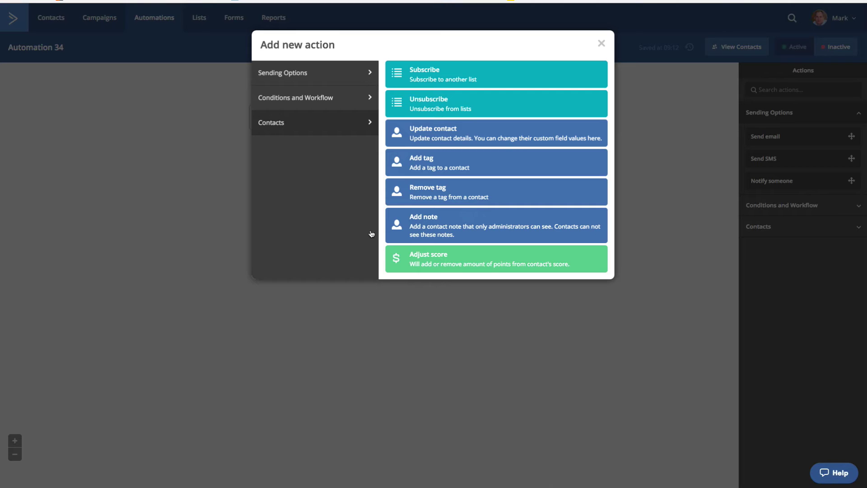
click(306, 97)
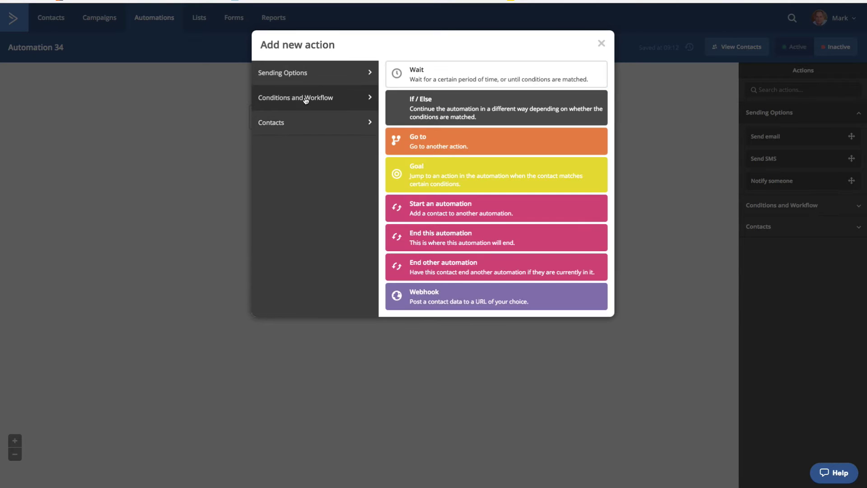
click(426, 103)
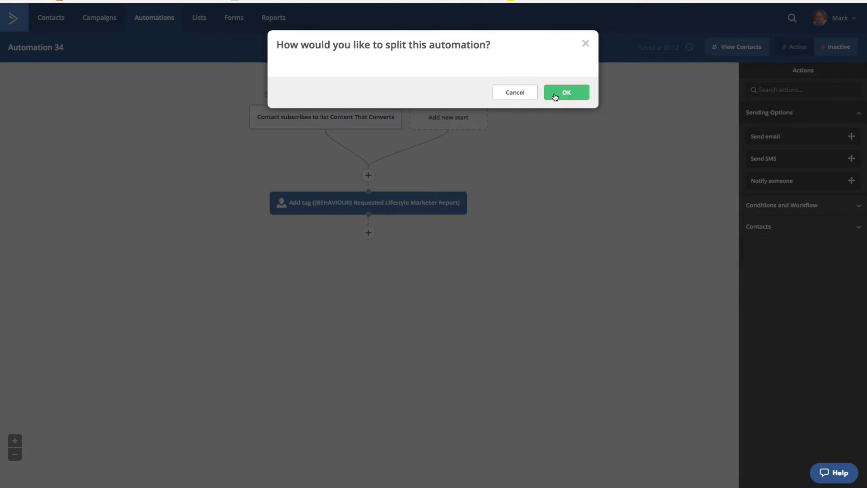
click(388, 88)
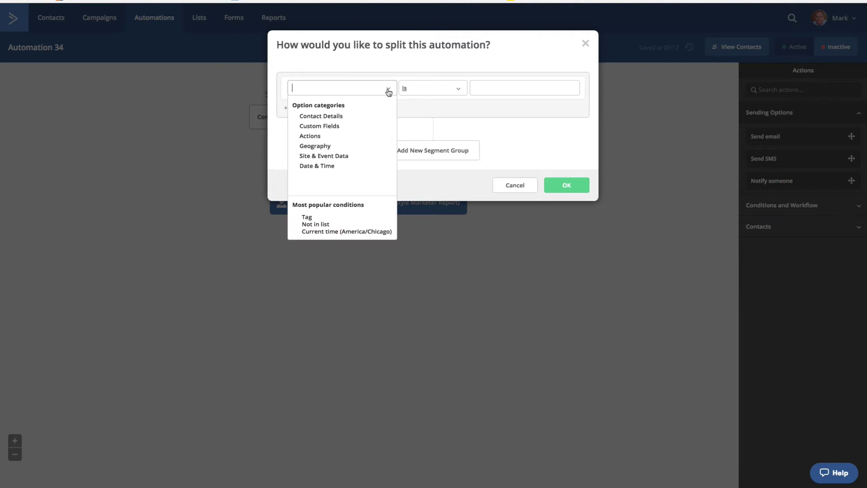
click(308, 217)
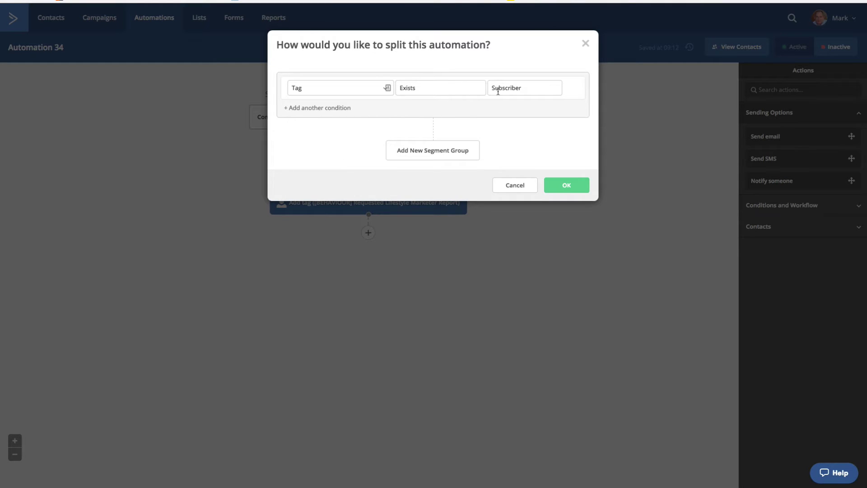
click(567, 185)
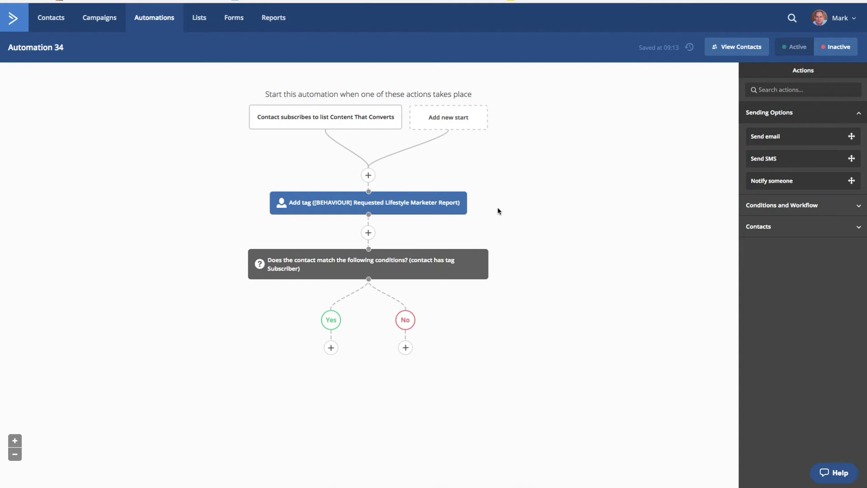
Step: On the Yes branch, add a Send email step with a new email named DEmo
click(331, 348)
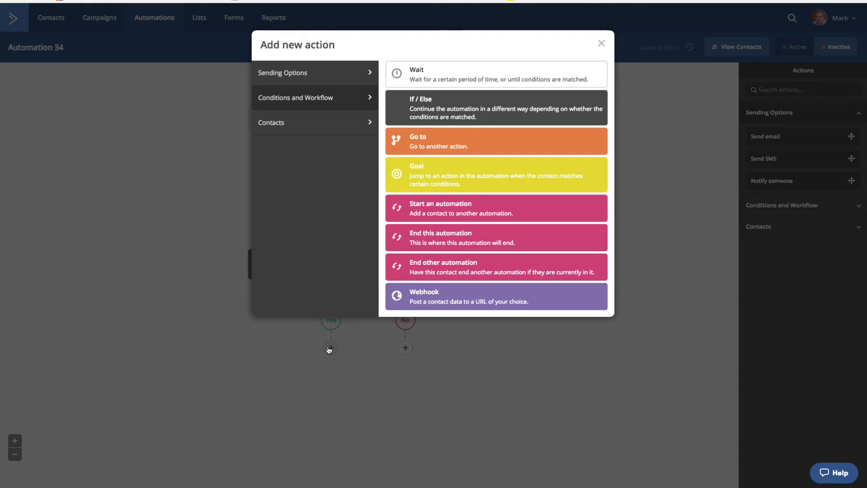
click(284, 72)
click(435, 71)
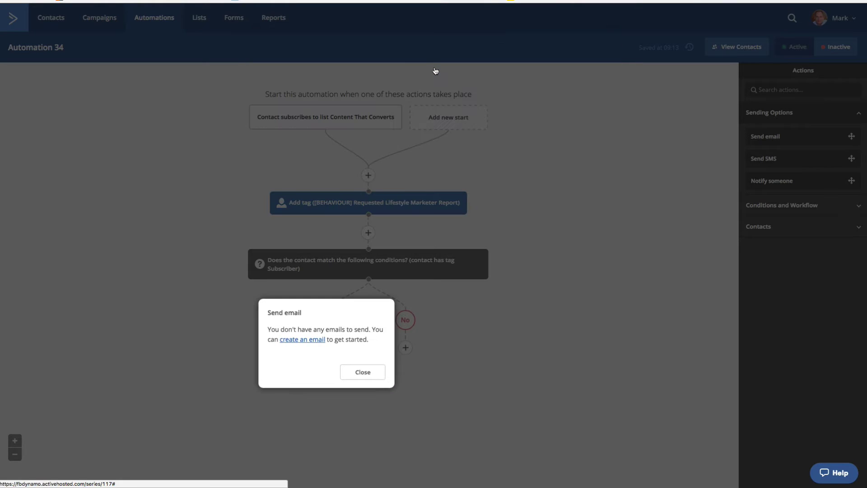
click(304, 341)
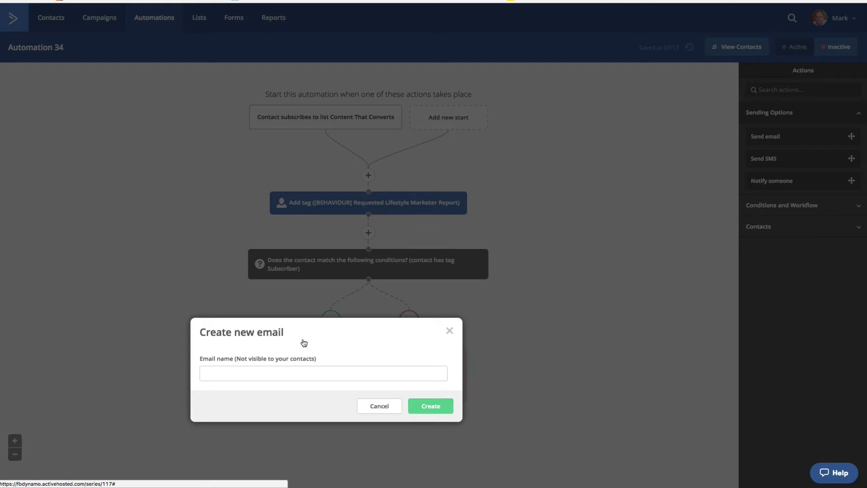
click(282, 370)
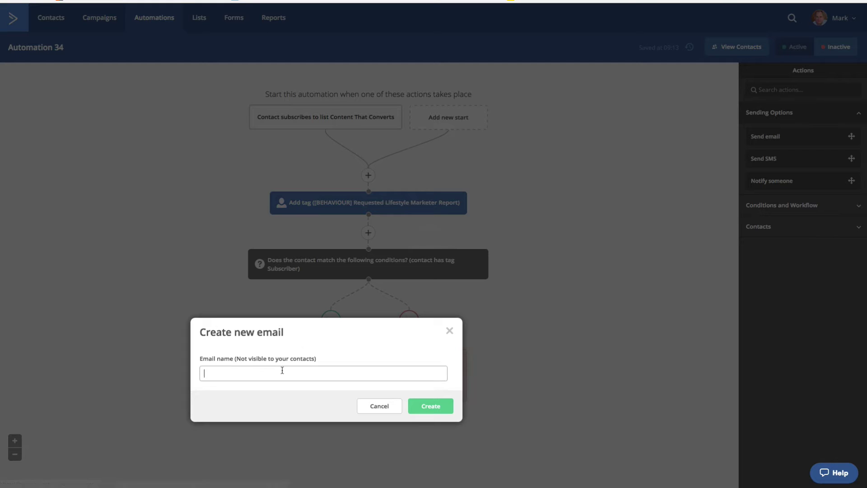
text(DEmo)
click(422, 407)
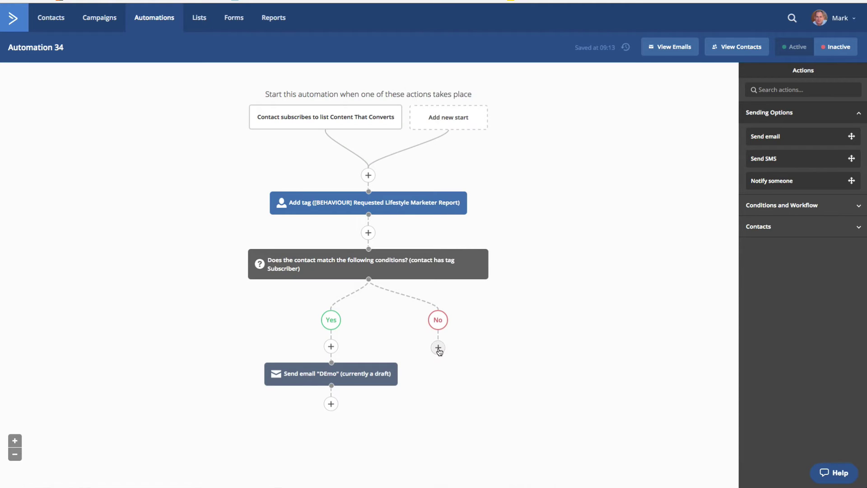
Step: On the No branch, add a Send email step using the DEmo email
click(438, 347)
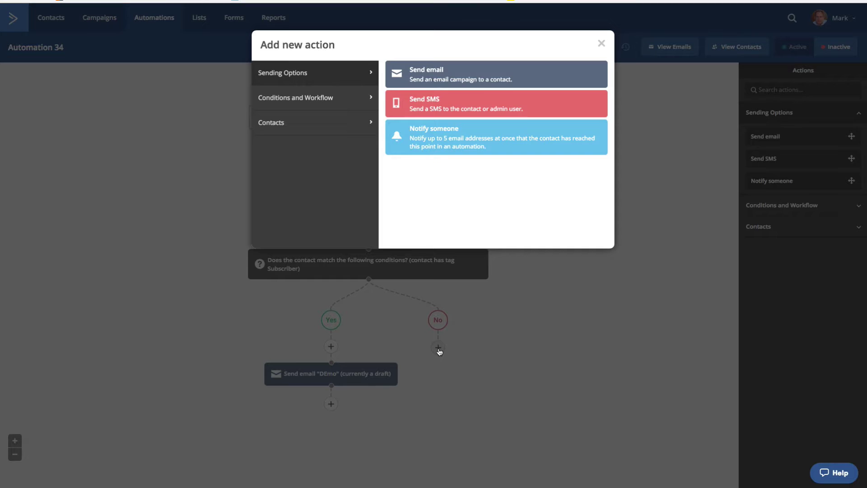
click(427, 76)
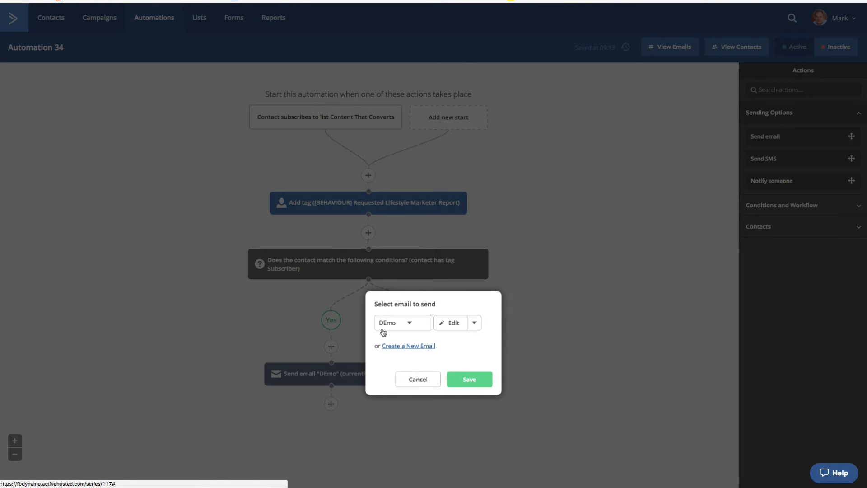
click(473, 384)
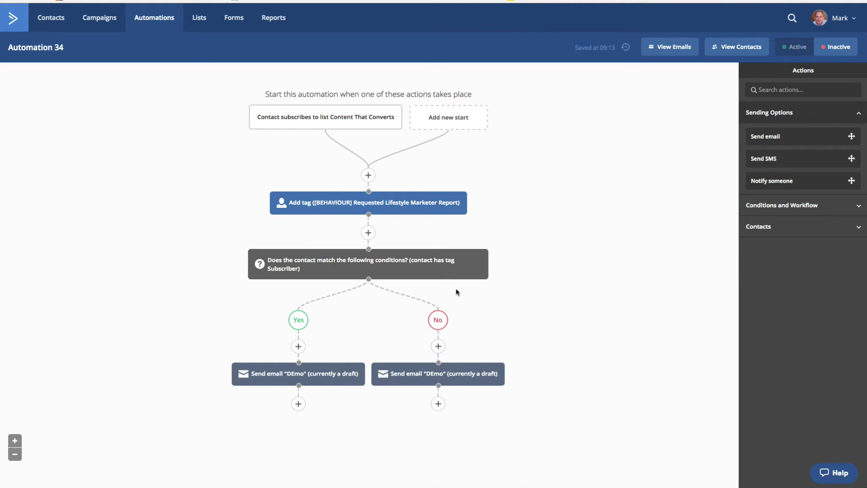
Step: Add a Wait step after the No branch's email until the contact's time is 7AM
scroll(526, 402, down, 1)
click(438, 401)
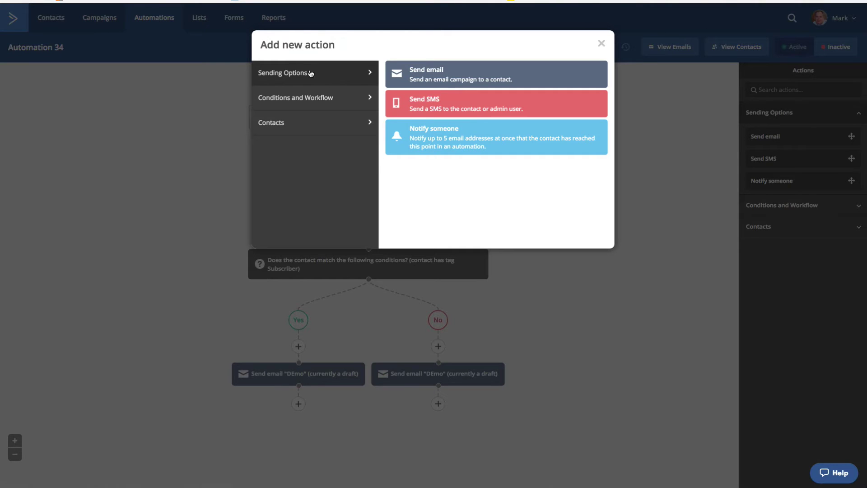
click(310, 97)
click(413, 76)
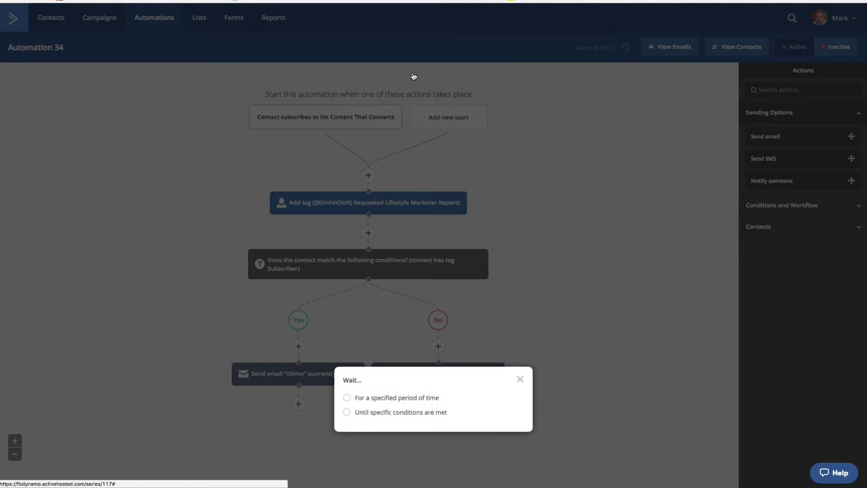
click(344, 412)
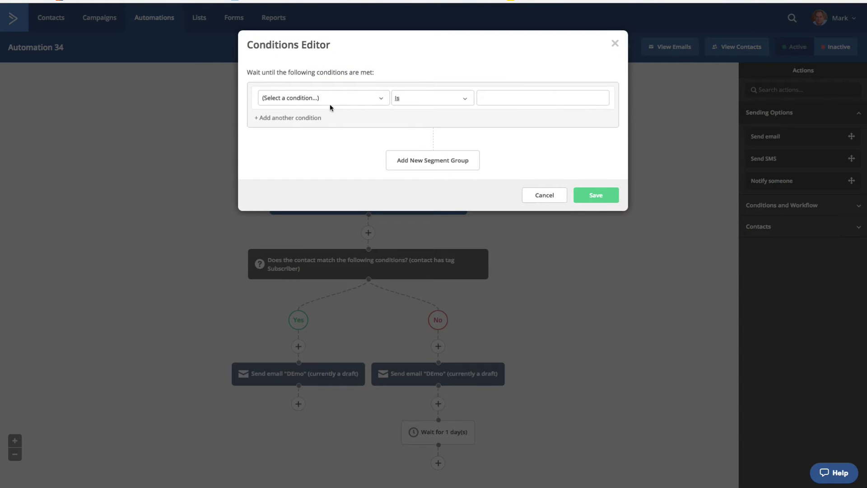
click(336, 101)
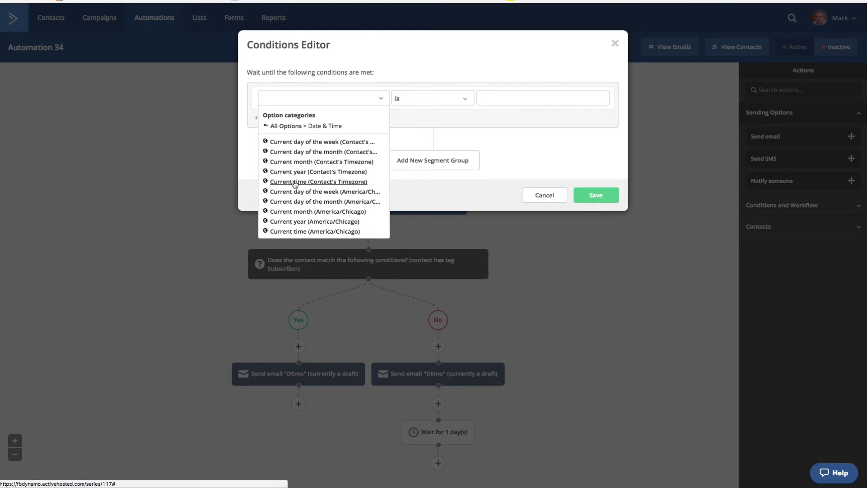
click(294, 182)
click(538, 100)
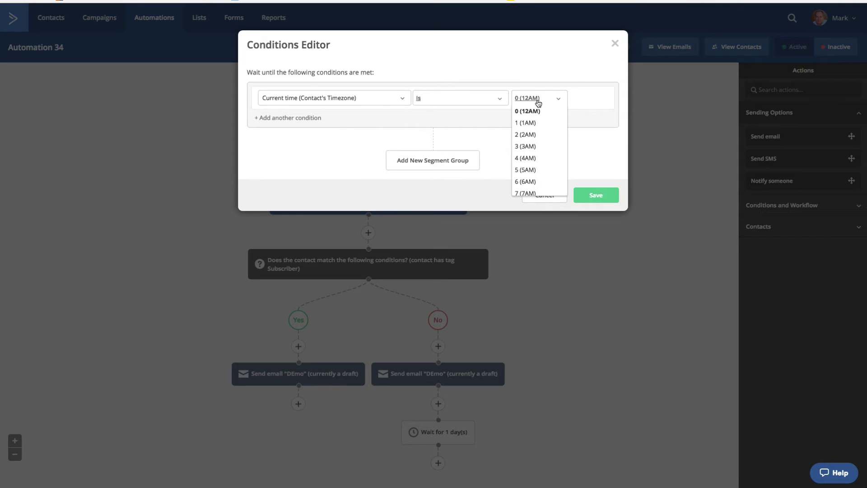
scroll(527, 162, down, 1)
click(527, 162)
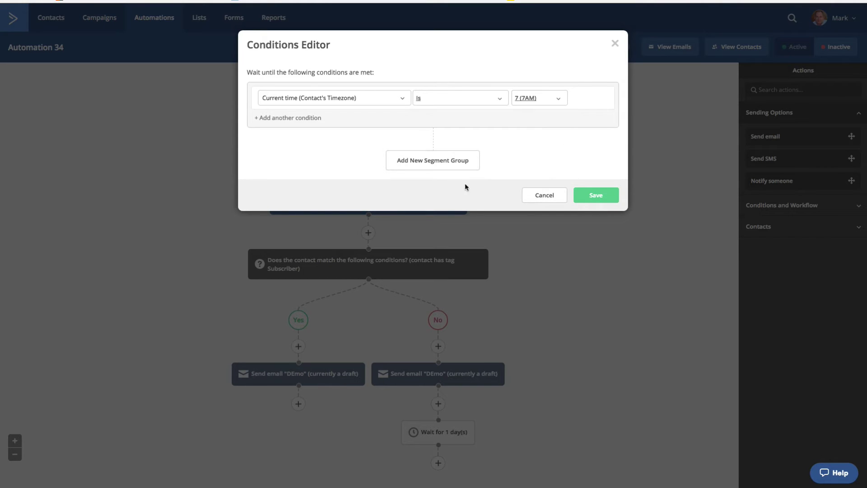
click(599, 201)
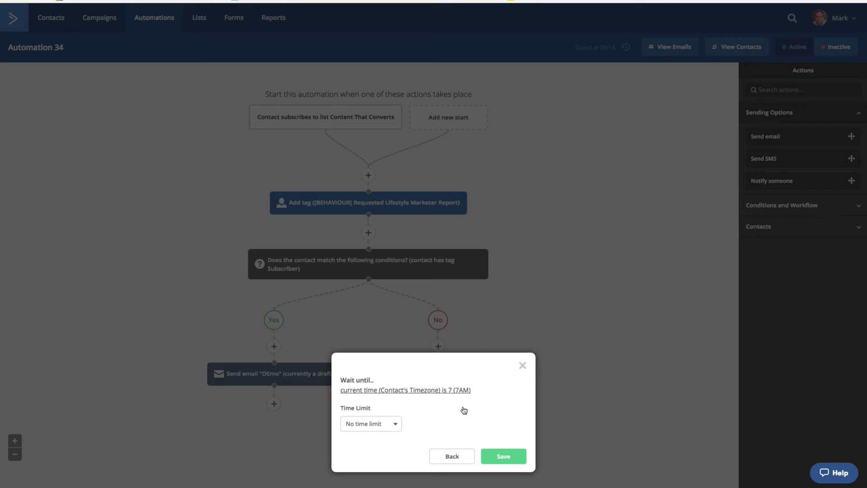
Step: Limit the wait to up to 1 day and save it
click(396, 426)
click(367, 461)
click(500, 456)
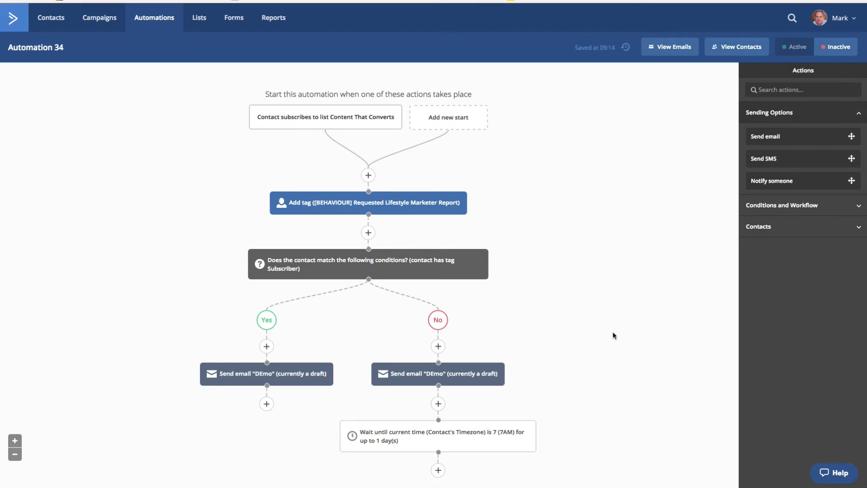
Step: Switch to ConvertKit and open a new rule under Automations
mouse_move(501, 434)
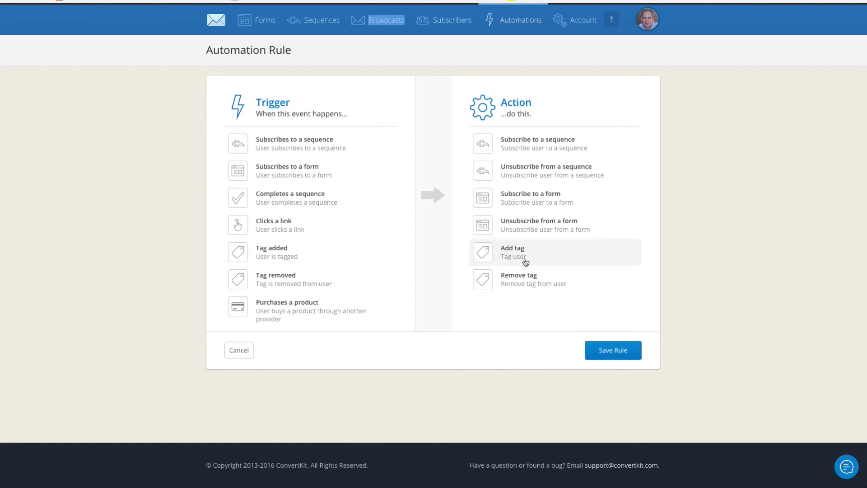
Step: Save a rule: Subscribes to form Marketing 3.0 triggers Subscribe to sequence Marketing 3.0
click(291, 169)
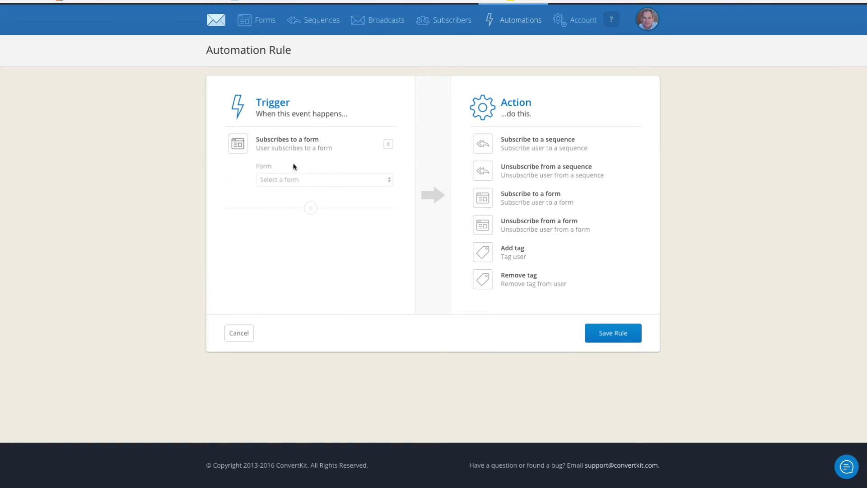
click(321, 178)
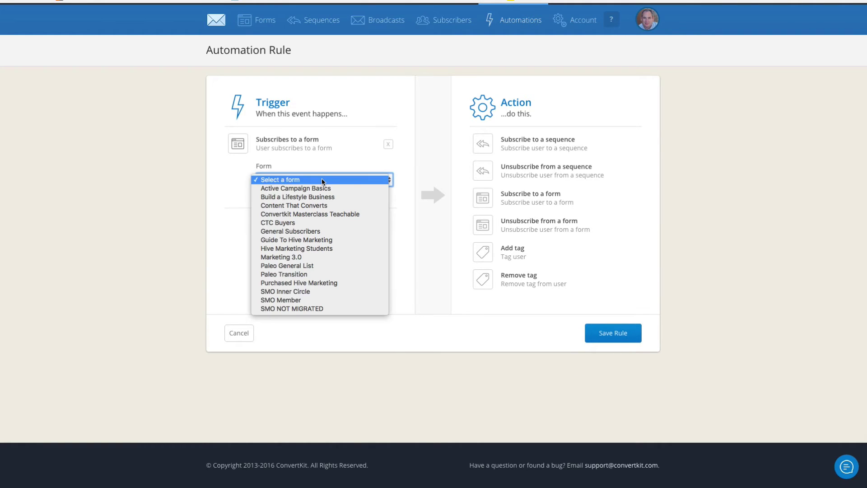
click(304, 257)
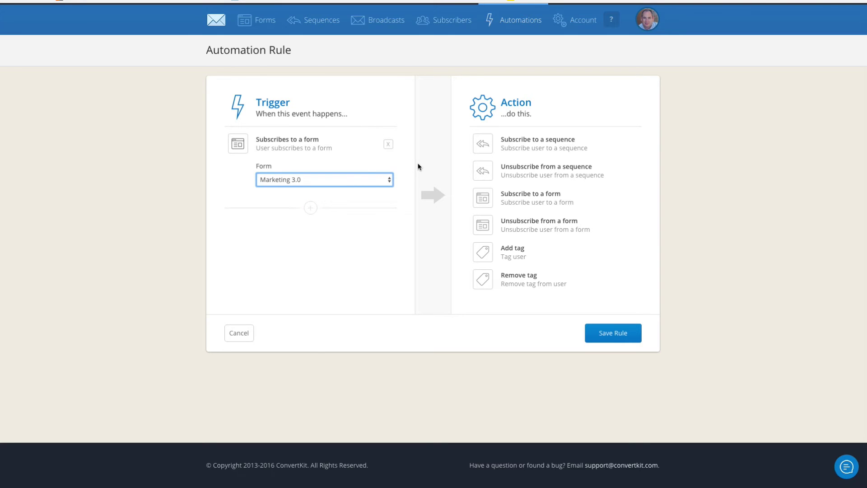
click(537, 154)
click(549, 179)
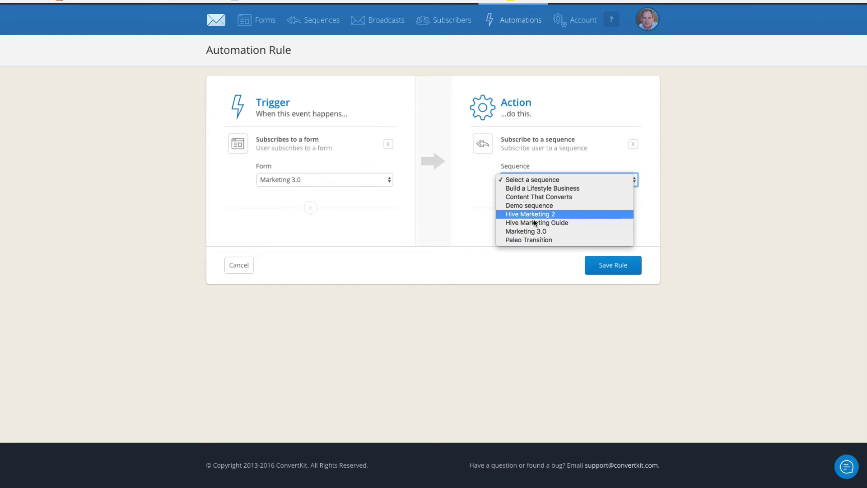
click(526, 231)
click(606, 273)
Step: Scroll through ConvertKit's automation rules list to review the new Marketing 3.0 rule
scroll(609, 271, down, 15)
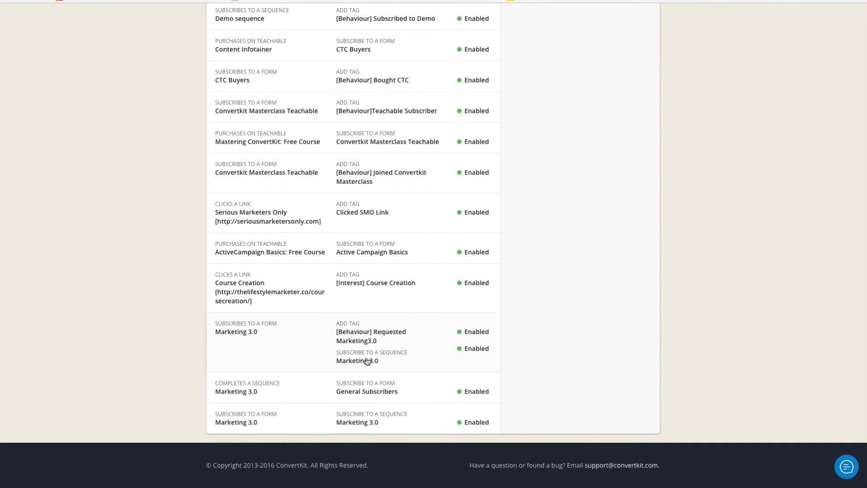
scroll(367, 361, up, 1)
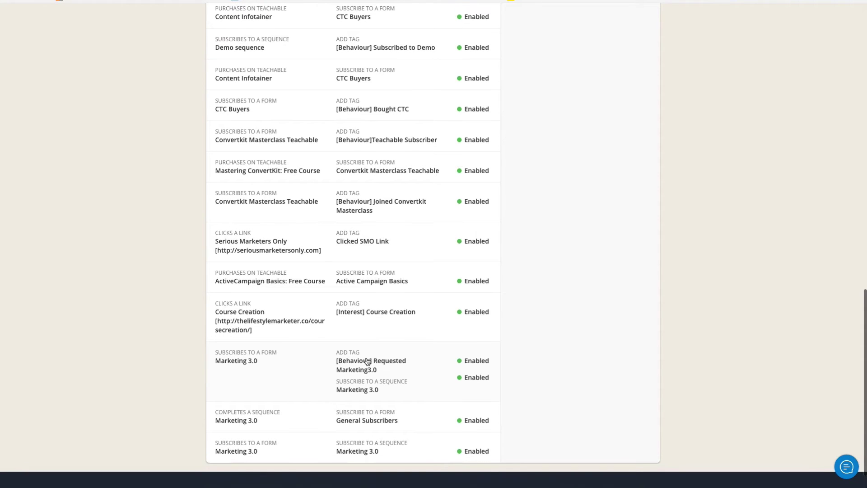
scroll(365, 360, up, 3)
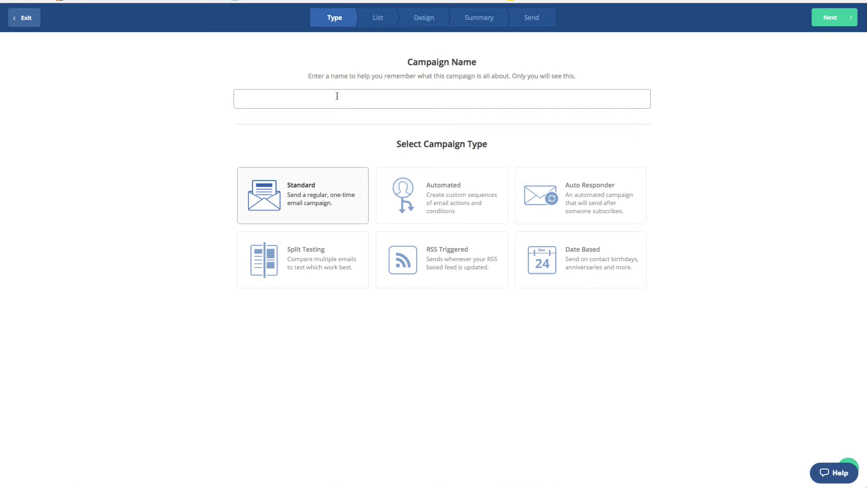
Step: Name the Standard campaign 'Demo campaign' and select the I Can list as recipients
text(Demo campaign)
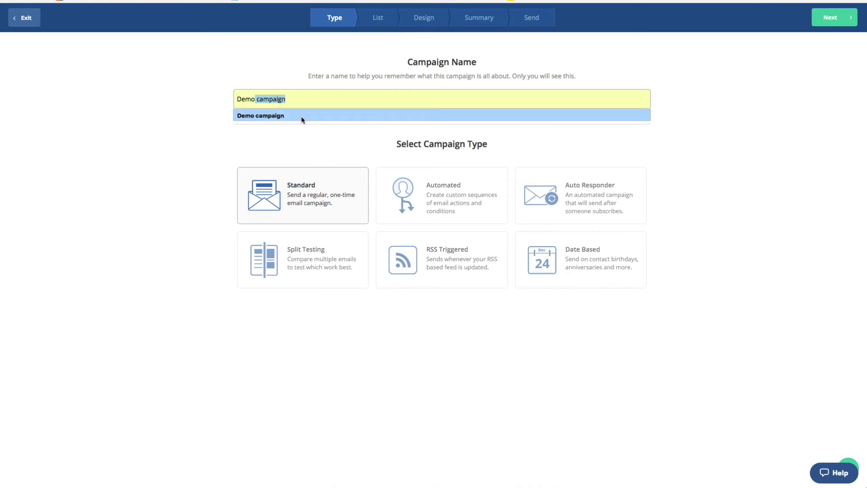
click(282, 115)
click(834, 18)
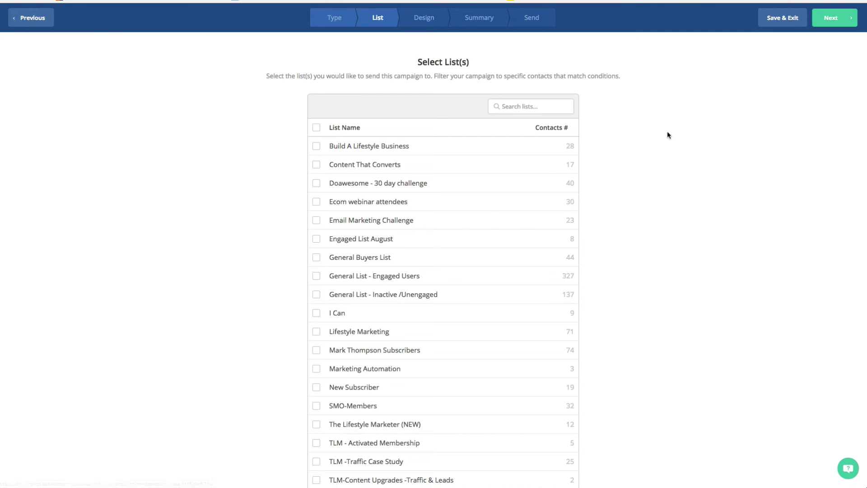
click(316, 313)
click(835, 20)
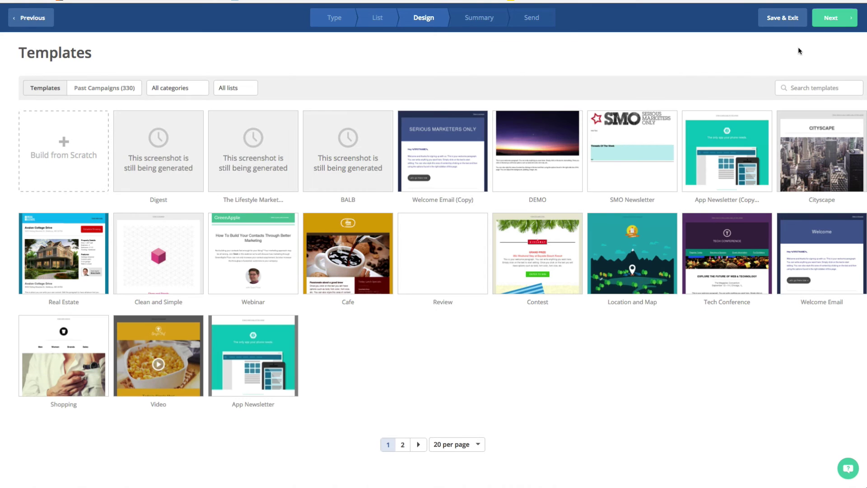
Step: Use The Lifestyle Marketer template and set the email subject to 'Demo'
mouse_move(419, 226)
mouse_move(252, 163)
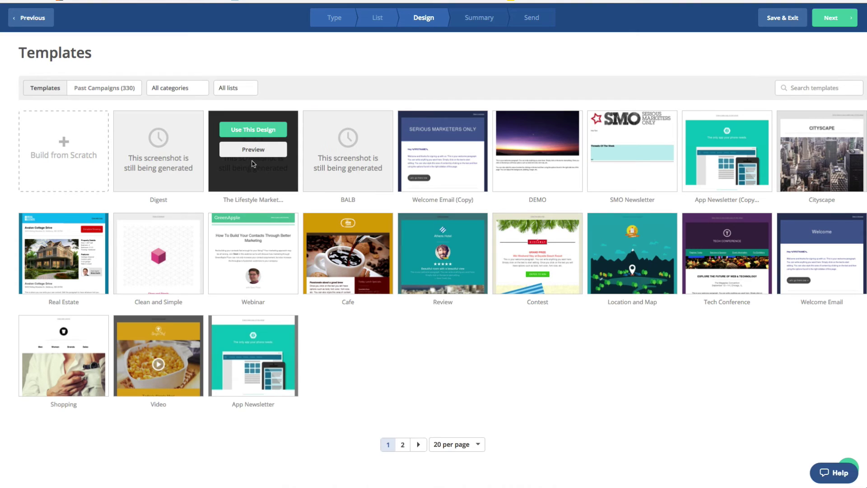
click(254, 133)
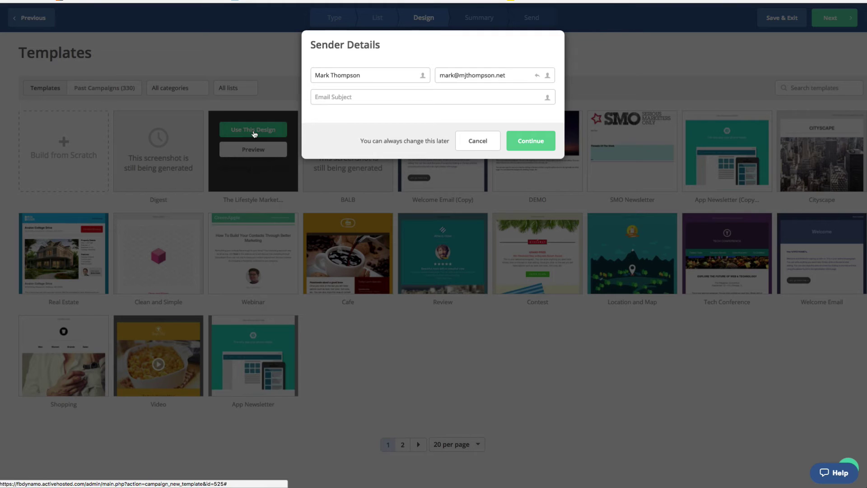
click(319, 99)
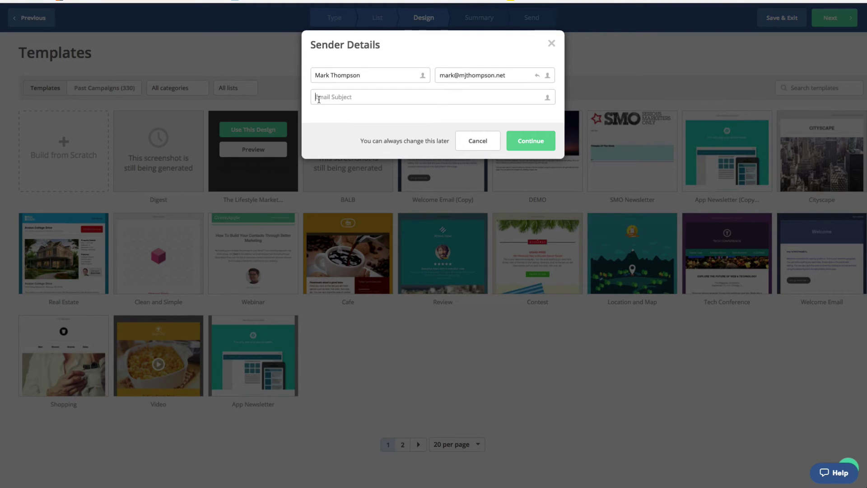
text(Demo)
click(531, 140)
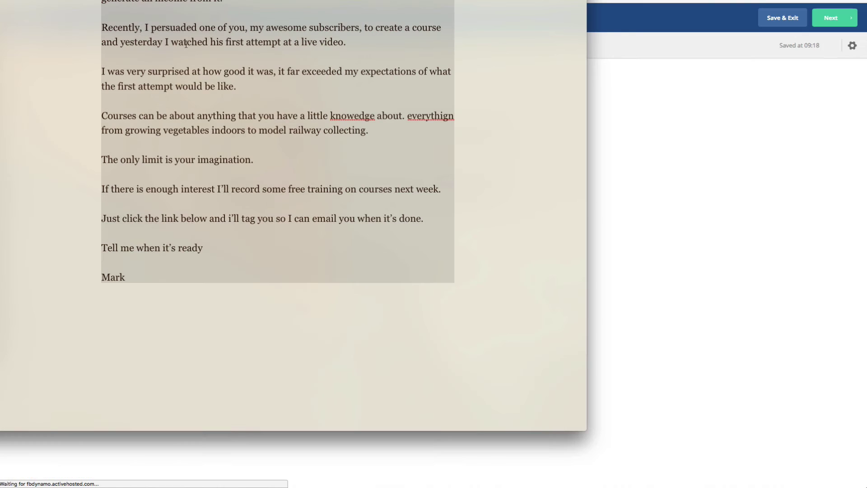
Step: Copy the article text and paste it over the placeholder welcome paragraph
right_click(189, 71)
click(206, 107)
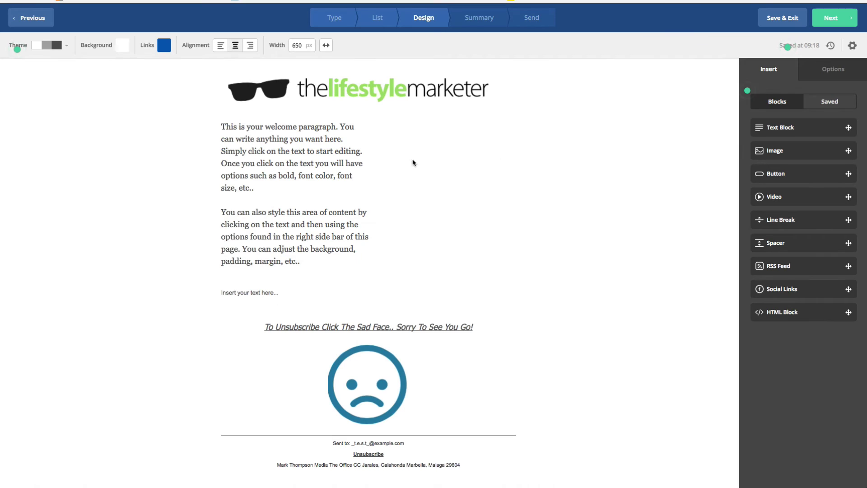
click(361, 259)
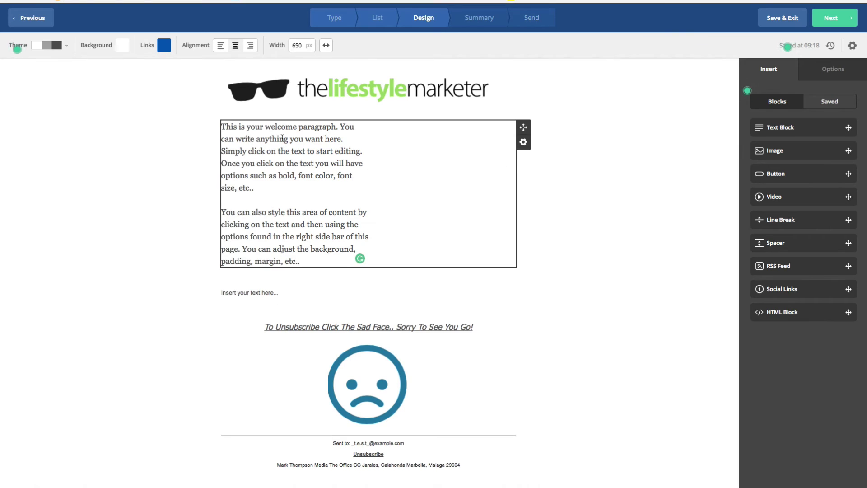
drag(221, 127, 307, 261)
key(ctrl+v)
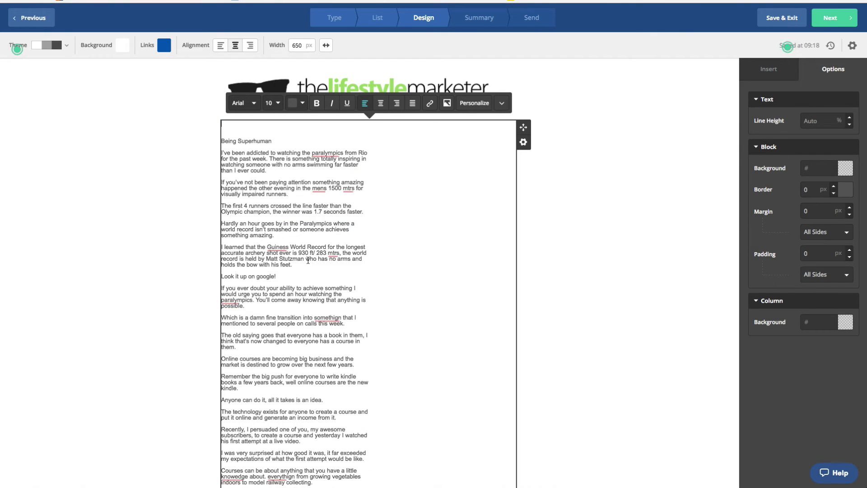
scroll(261, 199, down, 1)
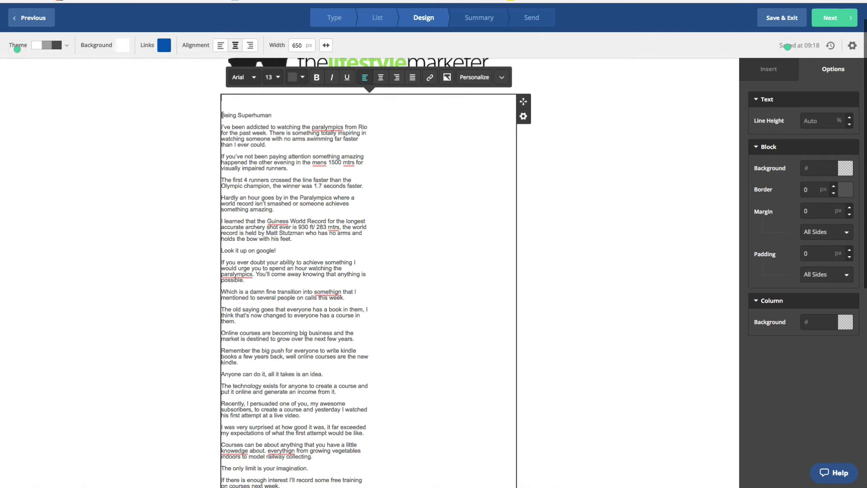
drag(221, 114, 302, 299)
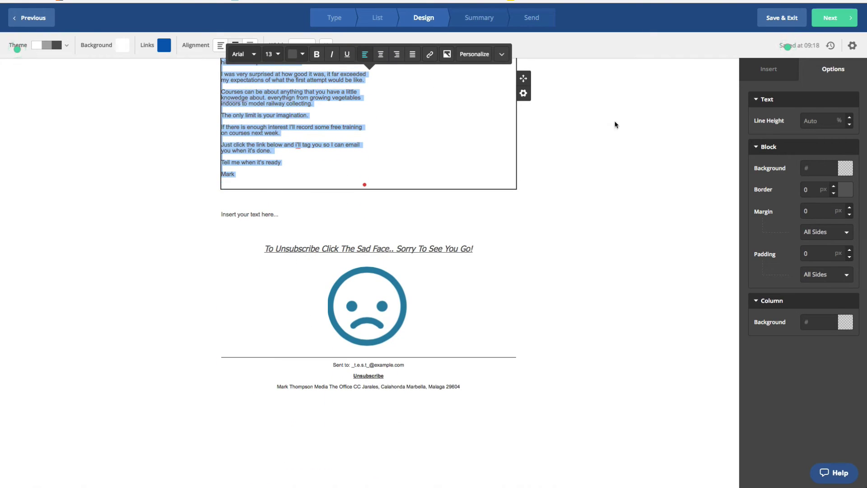
Step: Set the article text to 18 px Georgia
click(279, 58)
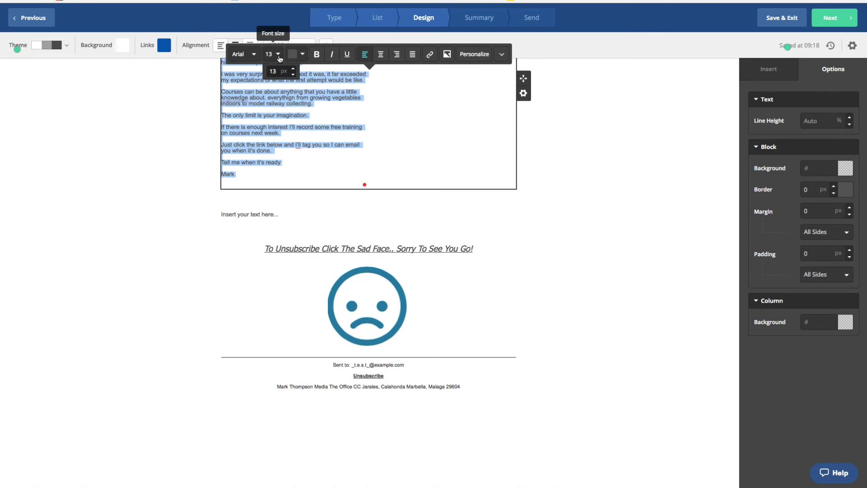
click(293, 70)
click(293, 70)
click(293, 70)
click(293, 70)
click(293, 70)
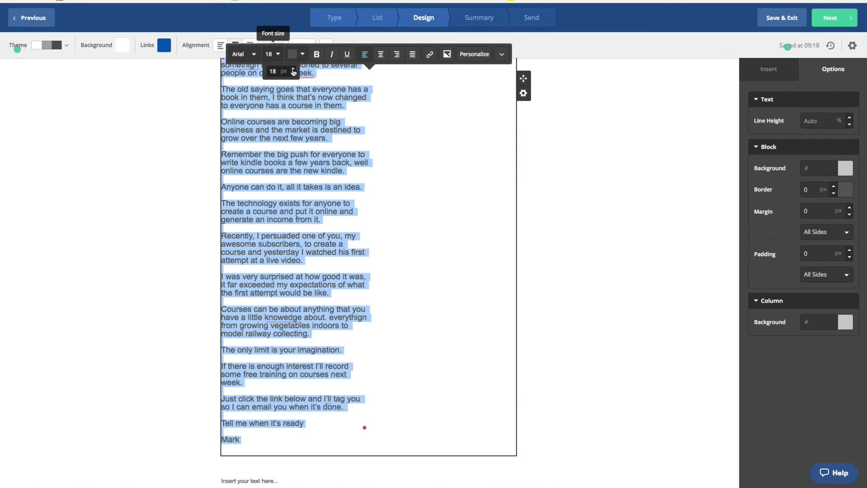
click(254, 57)
click(248, 116)
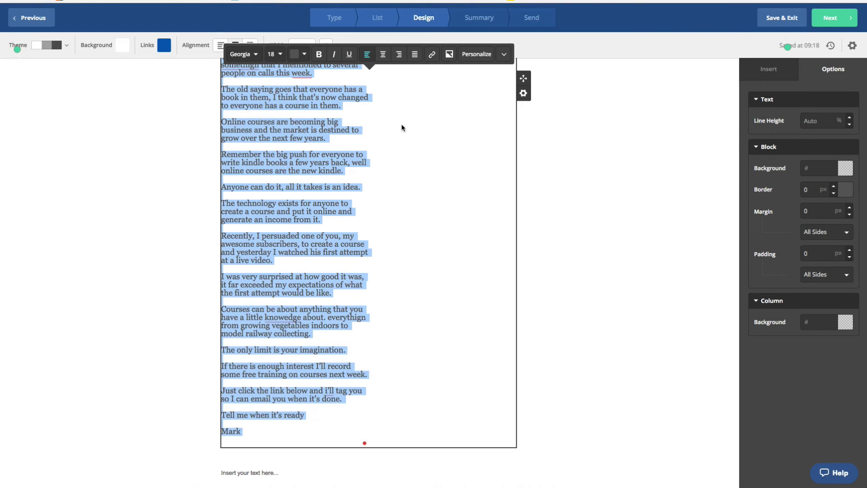
click(402, 128)
Step: Set the text block's line height to 130% and add an empty paragraph after 'at a live video.'
scroll(402, 128, up, 10)
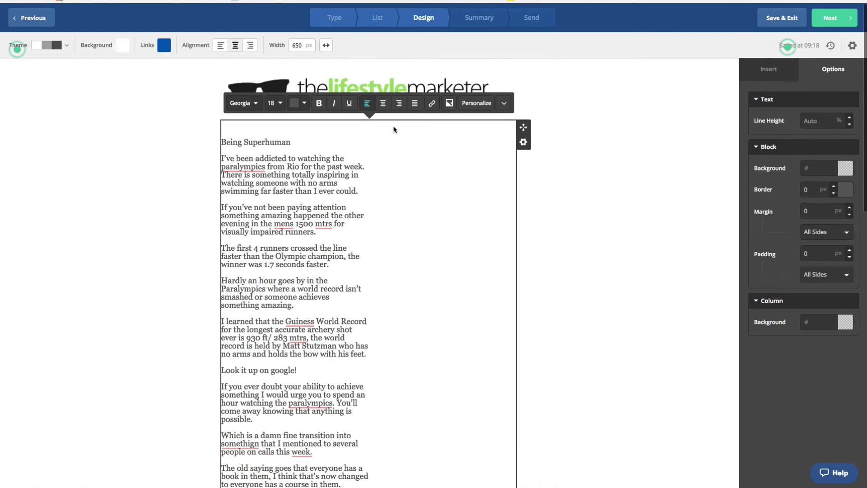
click(808, 121)
text(130)
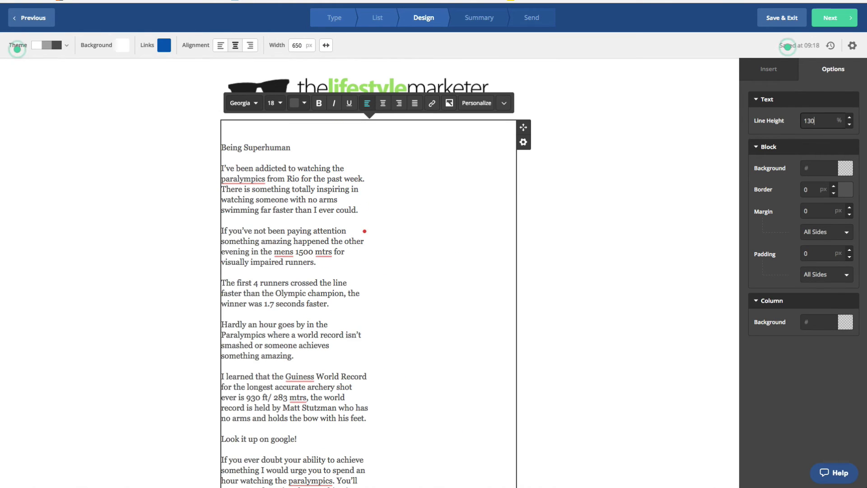
scroll(780, 182, down, 15)
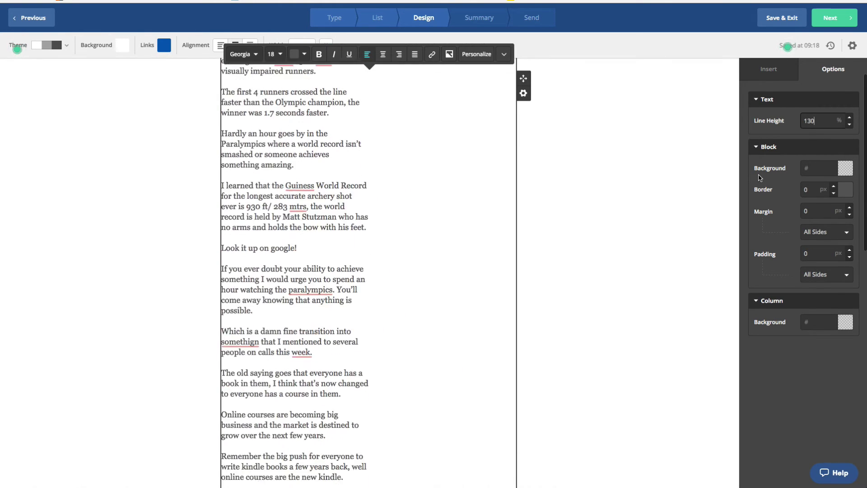
scroll(760, 177, down, 2)
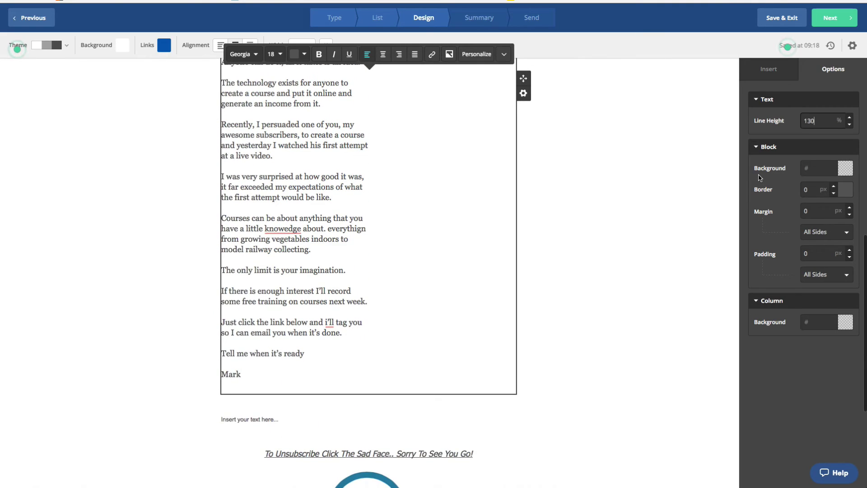
scroll(756, 178, up, 5)
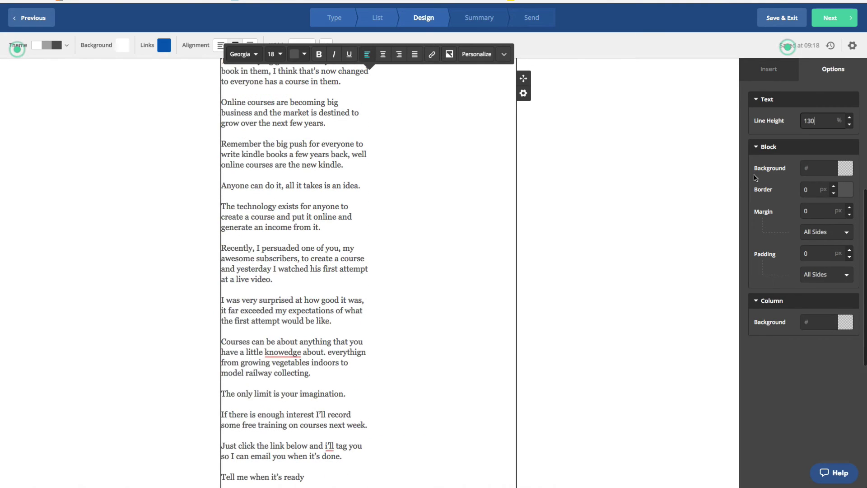
click(306, 281)
key(Return)
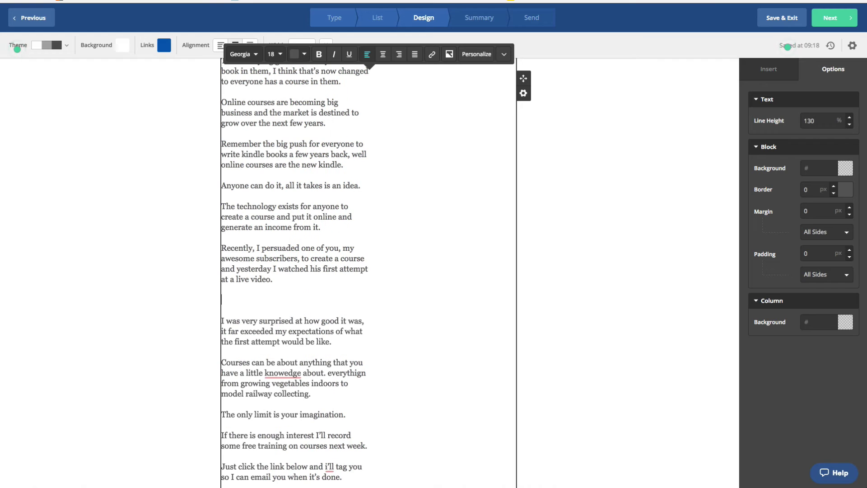
Step: Drop in an image block, close the Image Manager, then delete and confirm removing that block
click(769, 69)
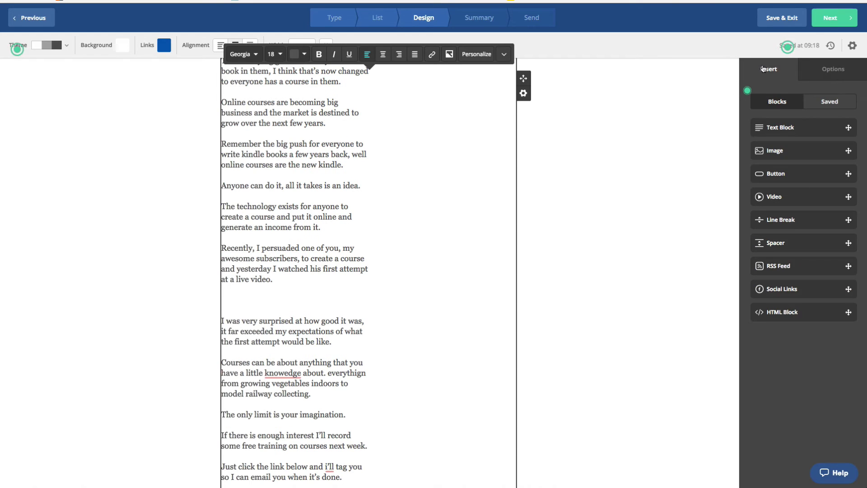
mouse_move(811, 155)
mouse_down()
mouse_move(253, 325)
mouse_move(258, 304)
mouse_up()
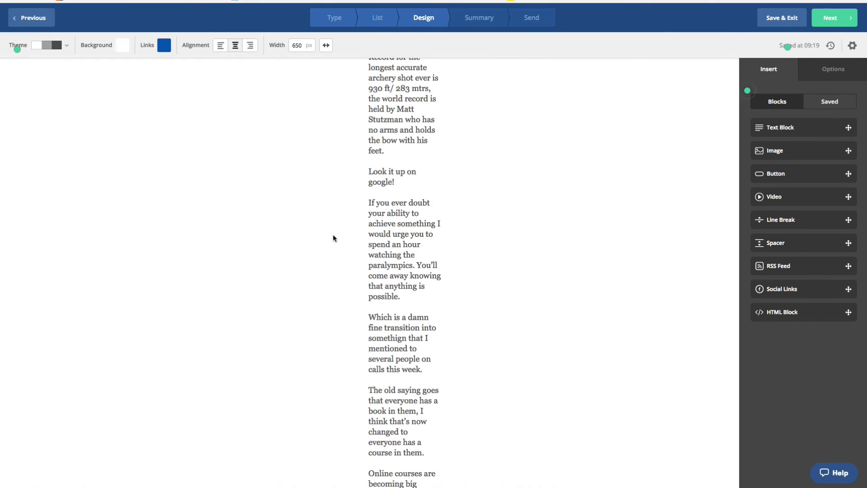
scroll(370, 230, up, 10)
click(334, 176)
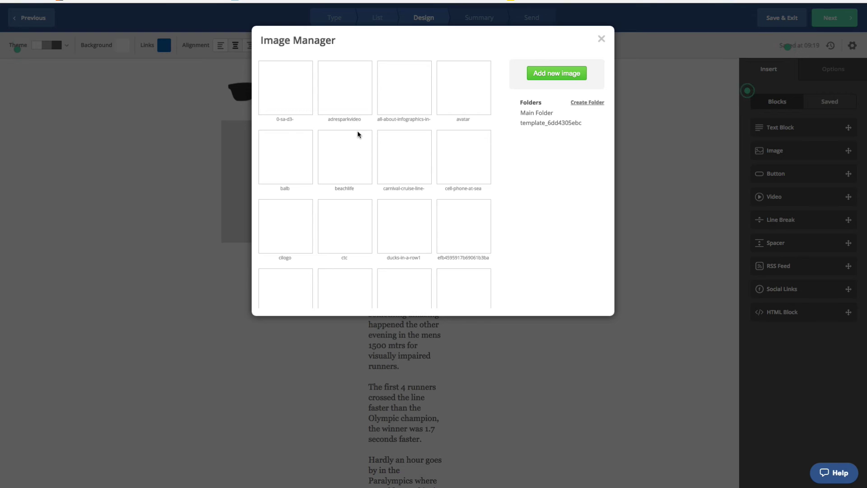
click(601, 39)
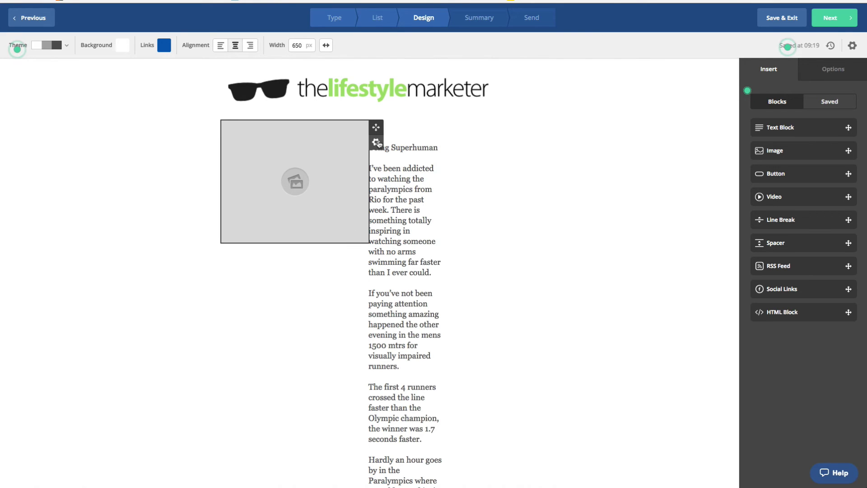
click(375, 142)
click(319, 214)
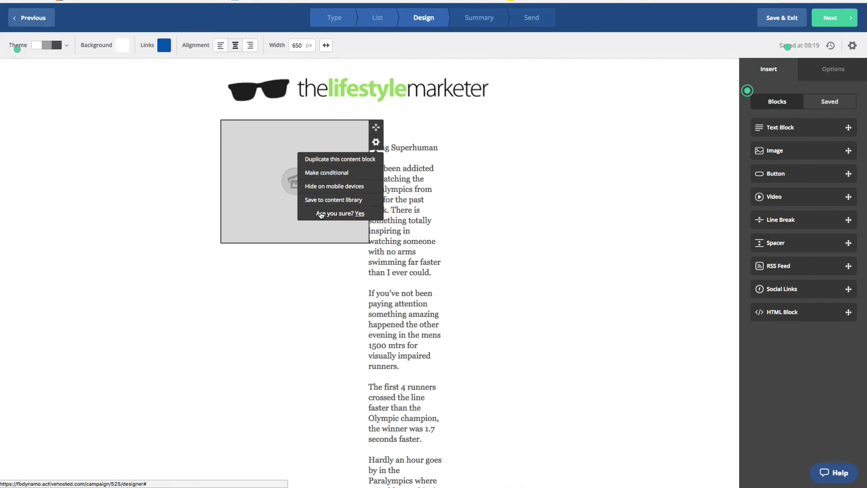
click(362, 214)
Step: Cut the article from the 'Remember…' kindle-books paragraph through 'Mark'
scroll(346, 227, down, 6)
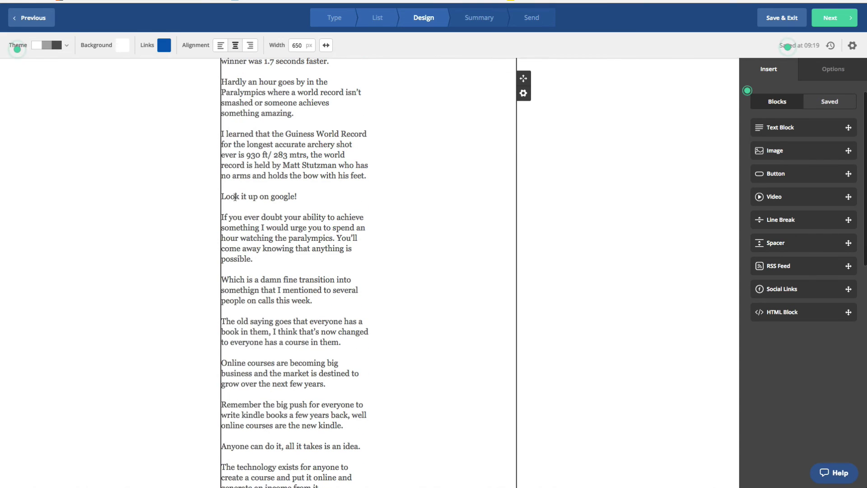
scroll(282, 205, down, 1)
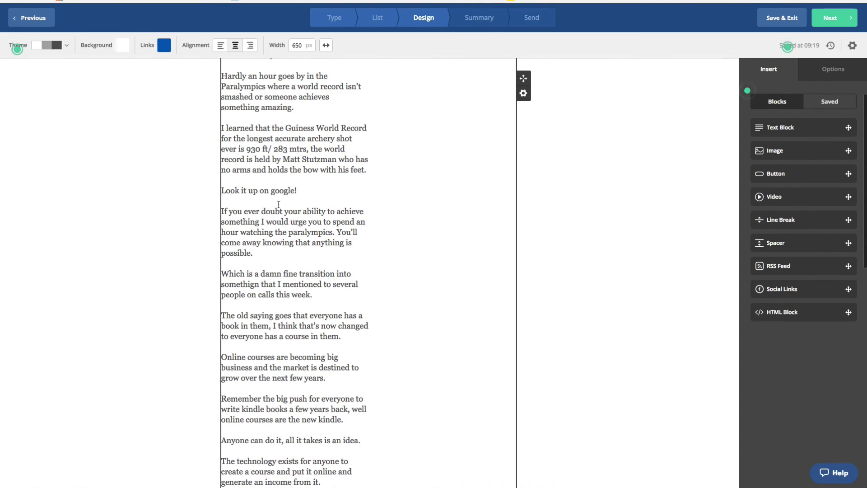
scroll(280, 204, up, 5)
scroll(278, 205, down, 12)
scroll(278, 203, down, 1)
click(262, 226)
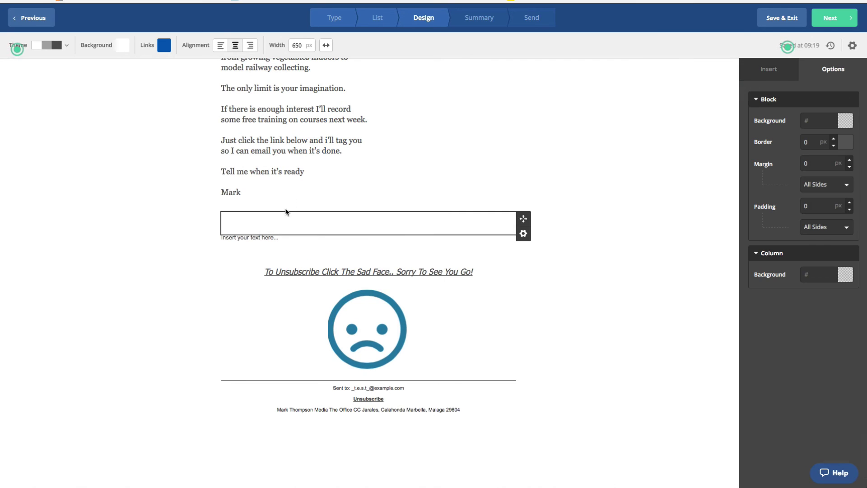
scroll(223, 187, up, 6)
scroll(223, 188, up, 1)
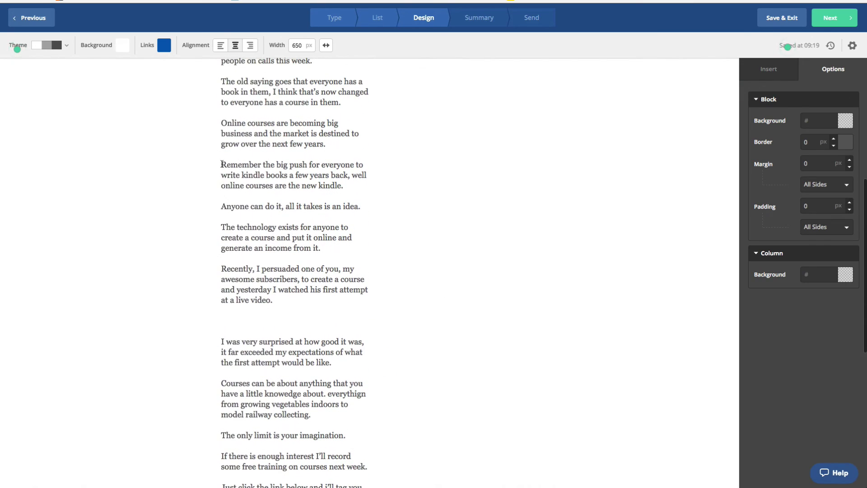
drag(222, 164, 294, 179)
right_click(277, 121)
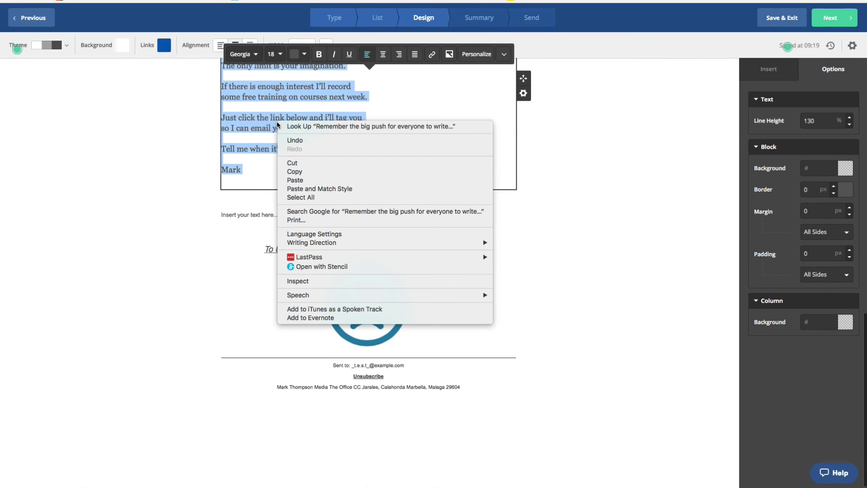
click(294, 162)
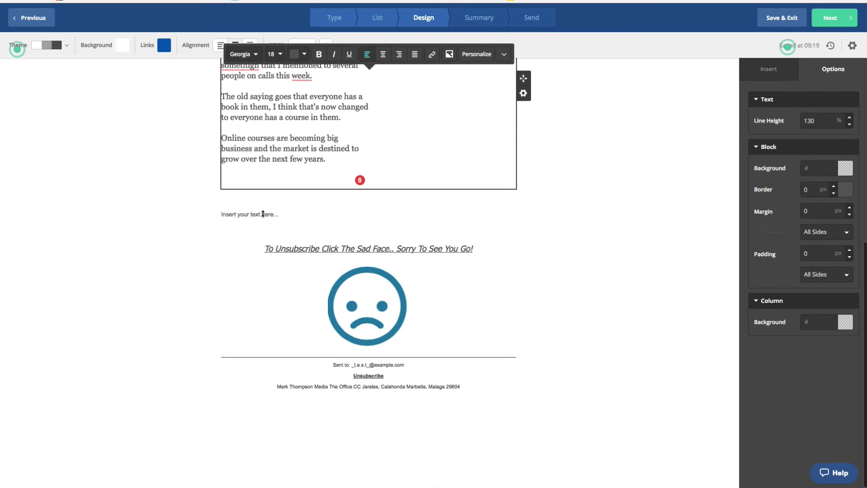
Step: Paste the cut paragraphs over 'Insert your text here...' and place an image block between the text blocks
click(262, 214)
drag(284, 212, 222, 213)
key(super+v)
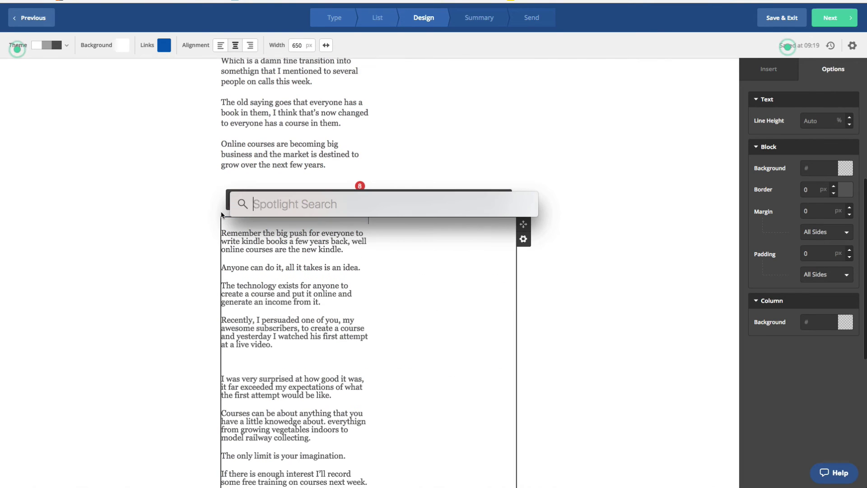
click(354, 176)
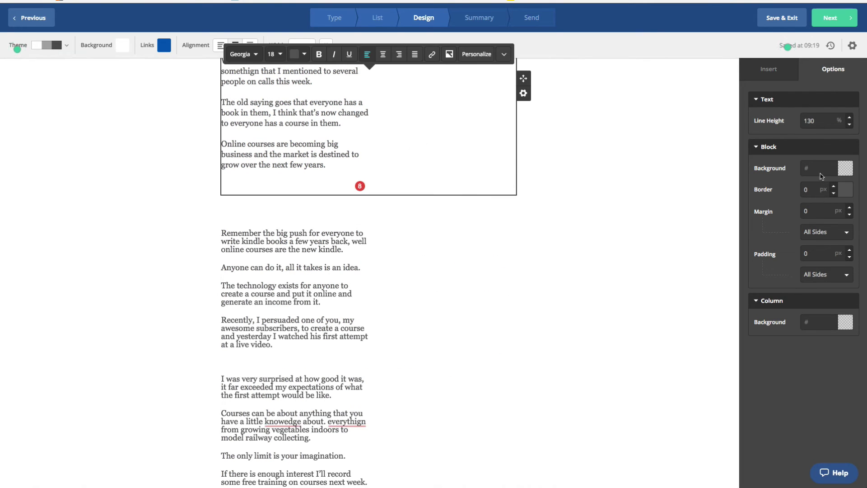
click(778, 75)
drag(773, 154, 299, 197)
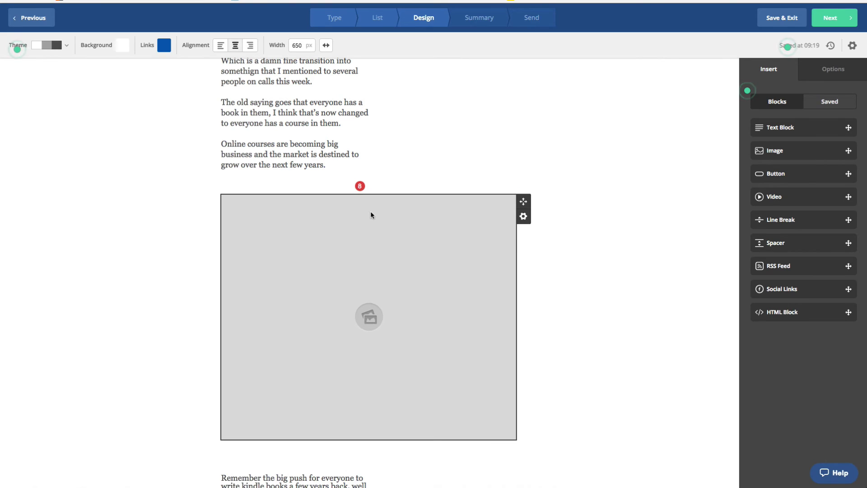
scroll(511, 234, down, 15)
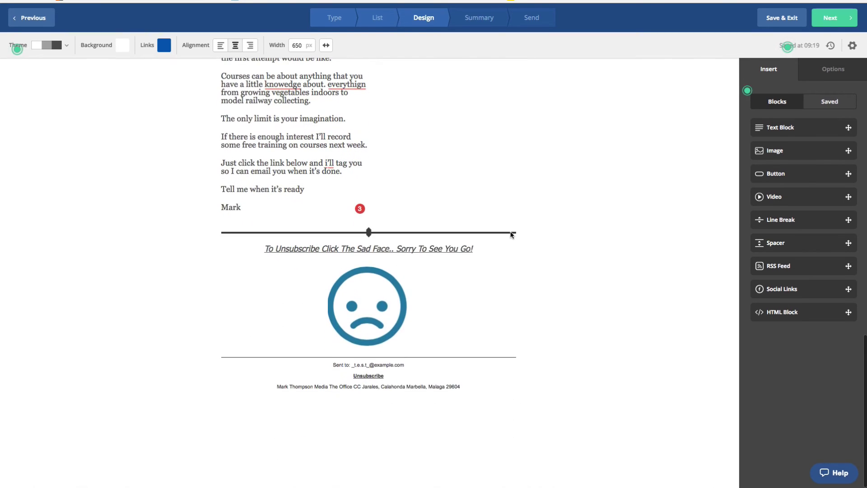
scroll(511, 235, up, 20)
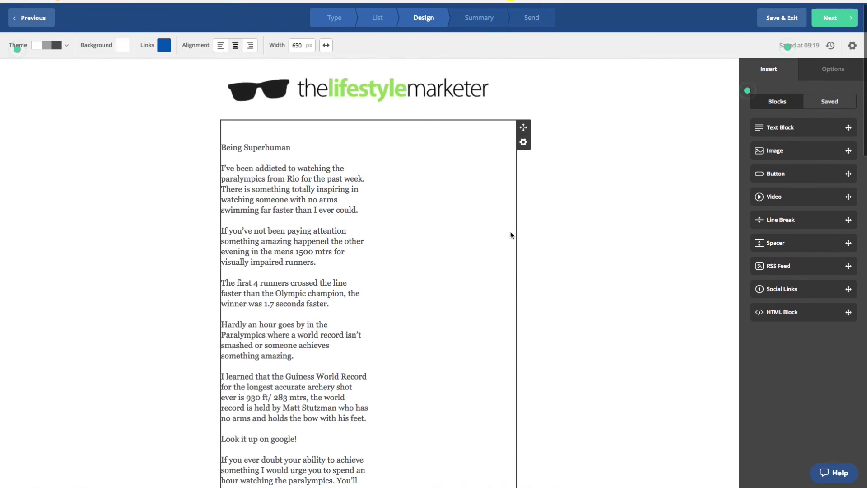
Step: Advance to the Campaign Summary and review subject Demo and the passed spam check
click(831, 23)
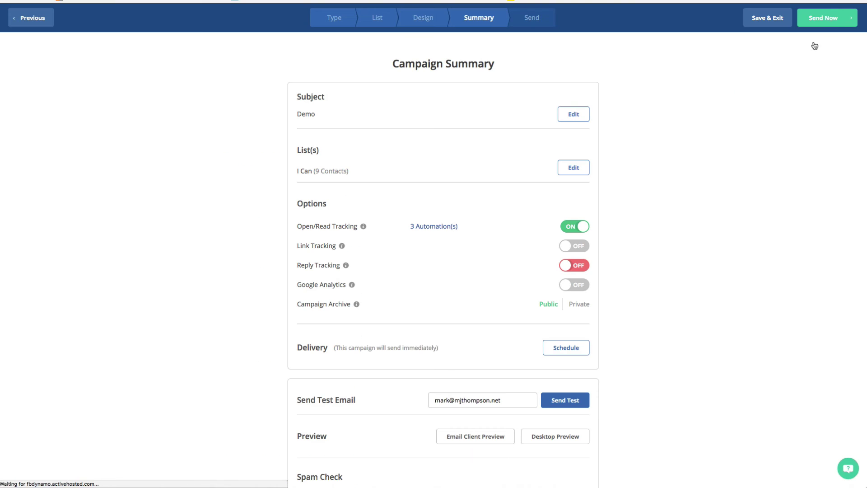
scroll(654, 222, down, 2)
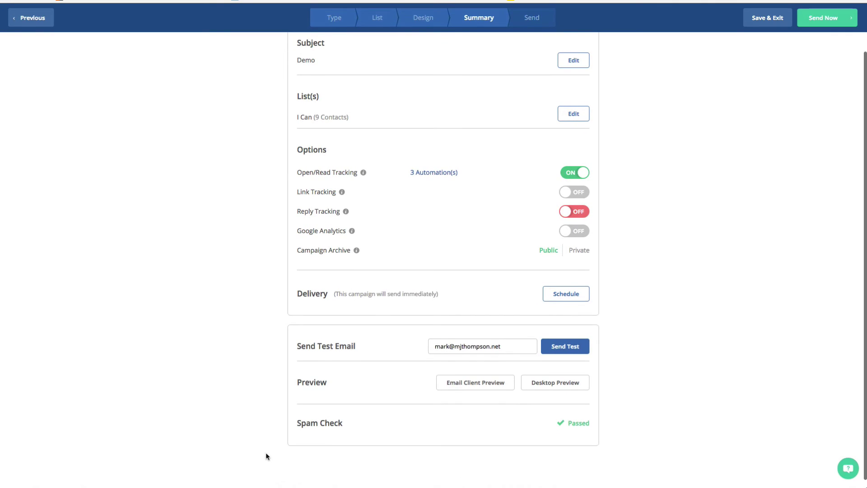
scroll(705, 296, up, 2)
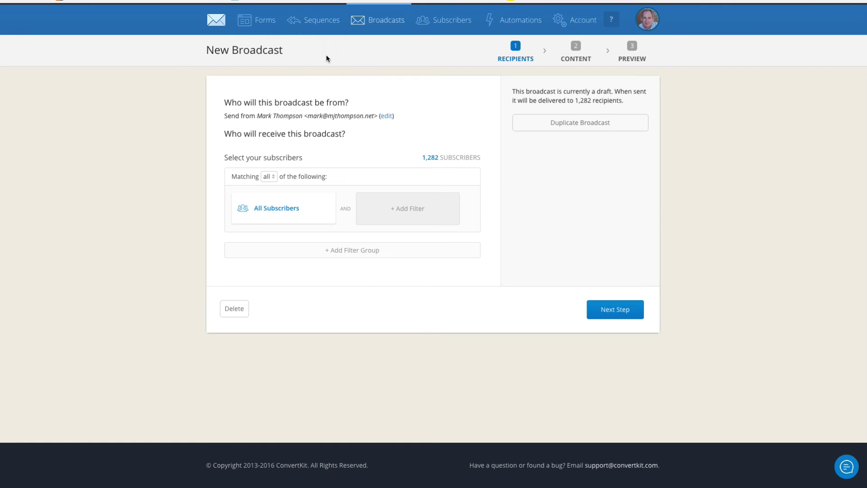
Step: Change the All Subscribers filter to Subscribed to > forms > General Subscribers, leaving 1,153 recipients
click(279, 211)
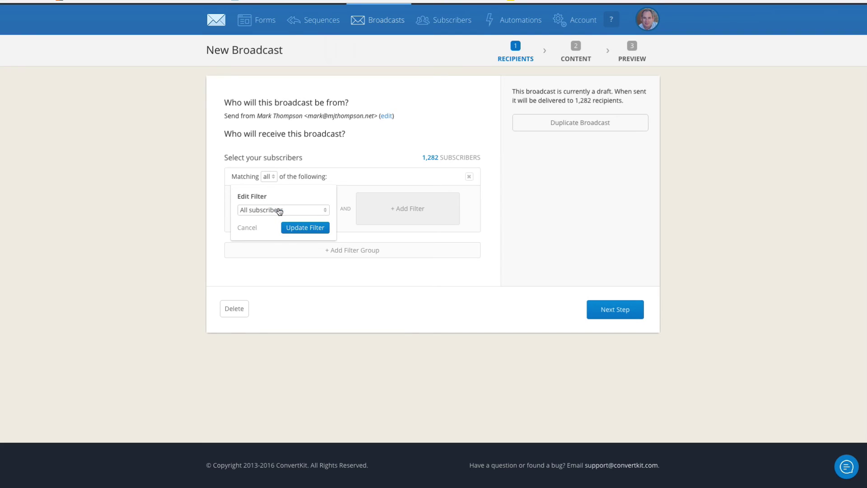
click(285, 211)
click(266, 240)
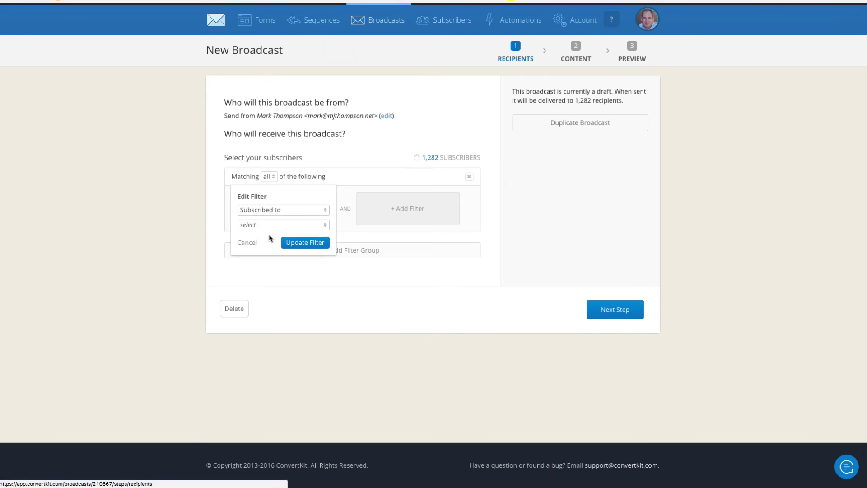
click(283, 225)
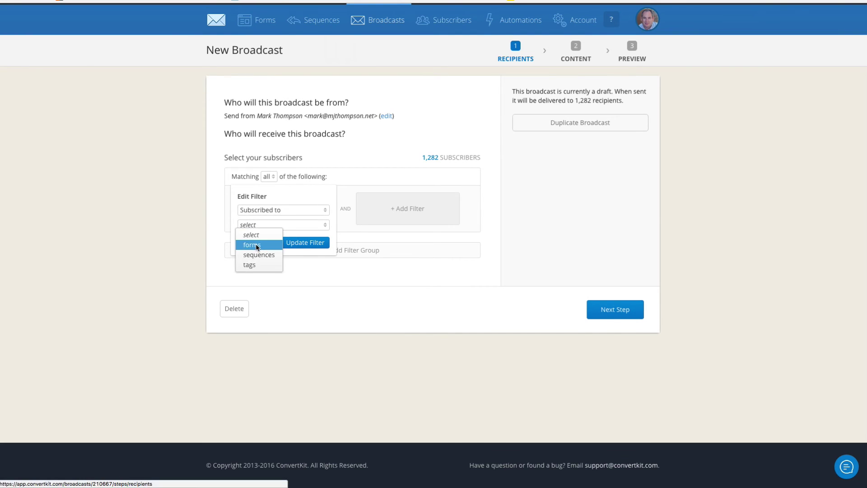
click(255, 245)
click(281, 239)
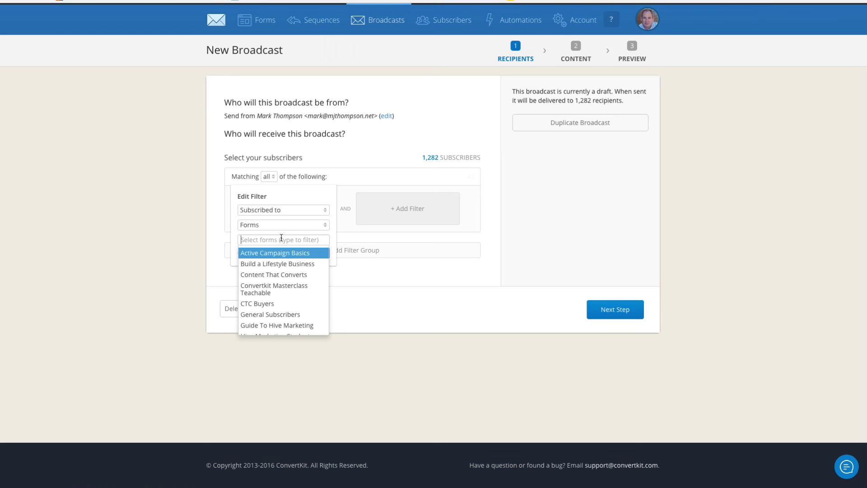
scroll(283, 292, down, 1)
click(283, 289)
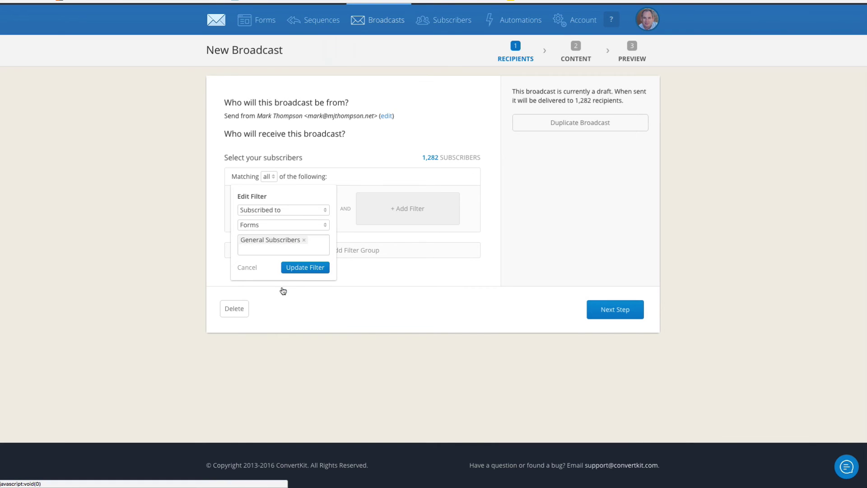
click(307, 267)
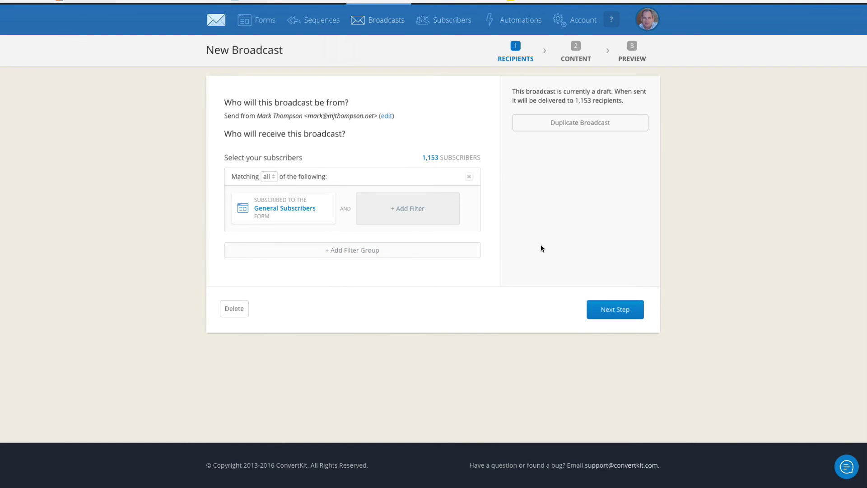
Step: Copy the Being Superhuman article from the notes document into the broadcast's Email Content
click(615, 310)
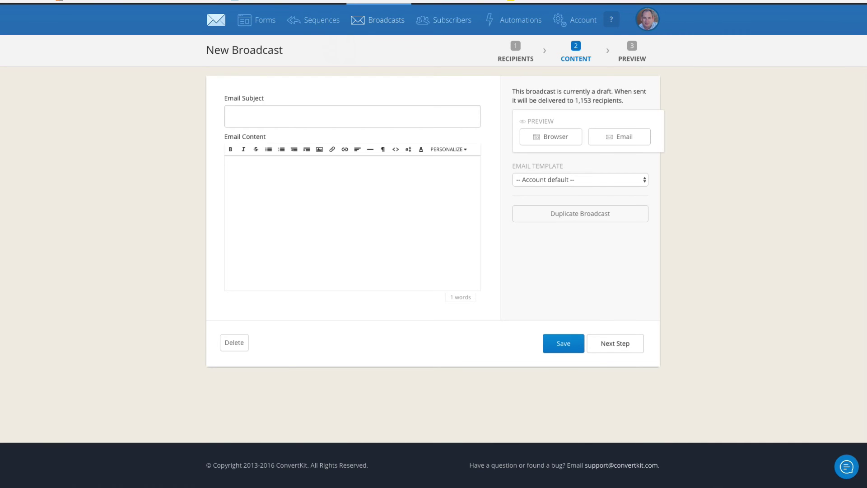
key(super+Tab)
right_click(183, 100)
click(226, 140)
click(722, 192)
key(super+v)
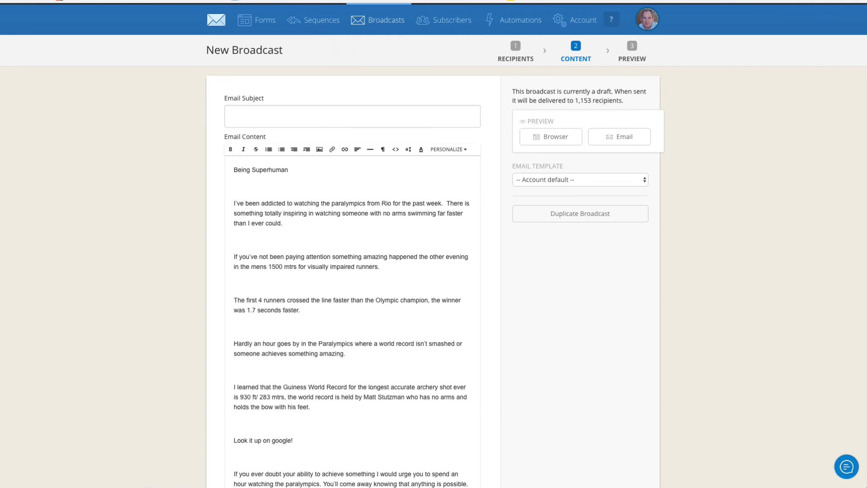
Step: Delete the blank lines between the title, paying-attention, runners, world record and archery paragraphs
key(BackSpace)
click(233, 239)
key(BackSpace)
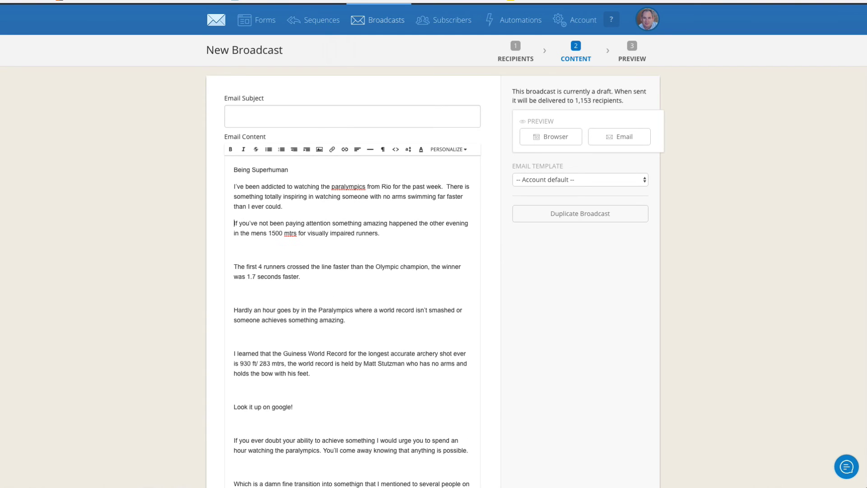
key(BackSpace)
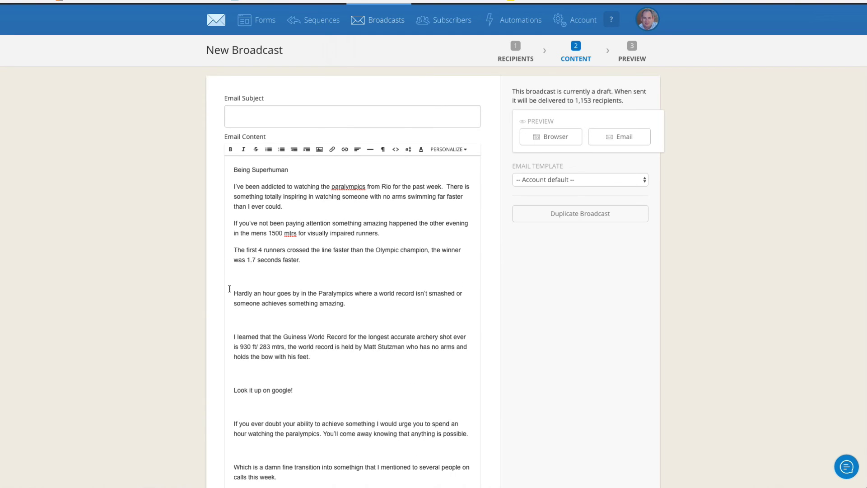
key(BackSpace)
scroll(231, 266, down, 2)
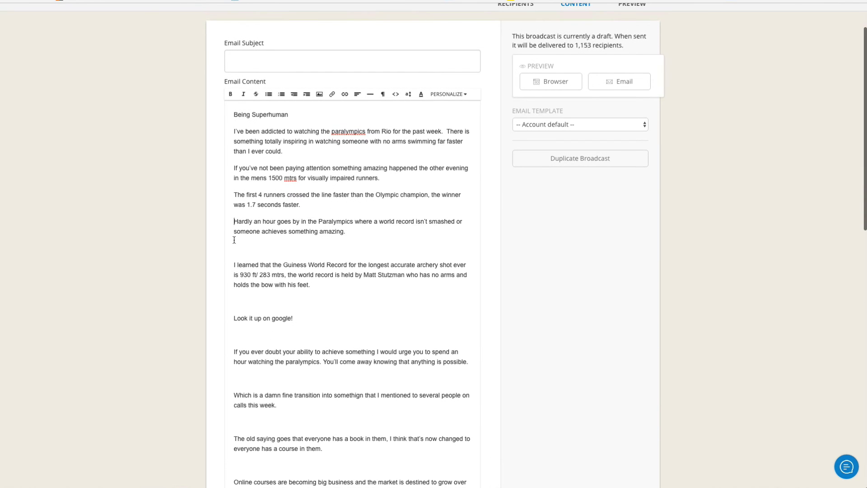
click(230, 266)
key(BackSpace)
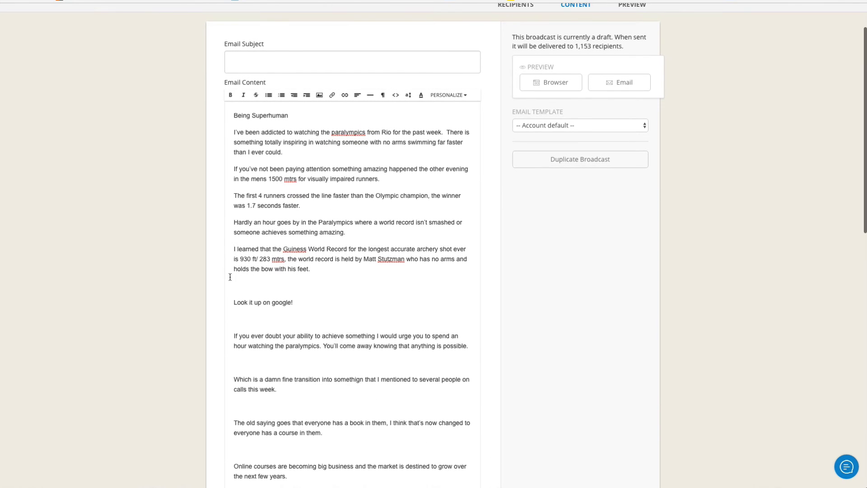
scroll(233, 301, up, 2)
scroll(244, 289, down, 2)
click(257, 272)
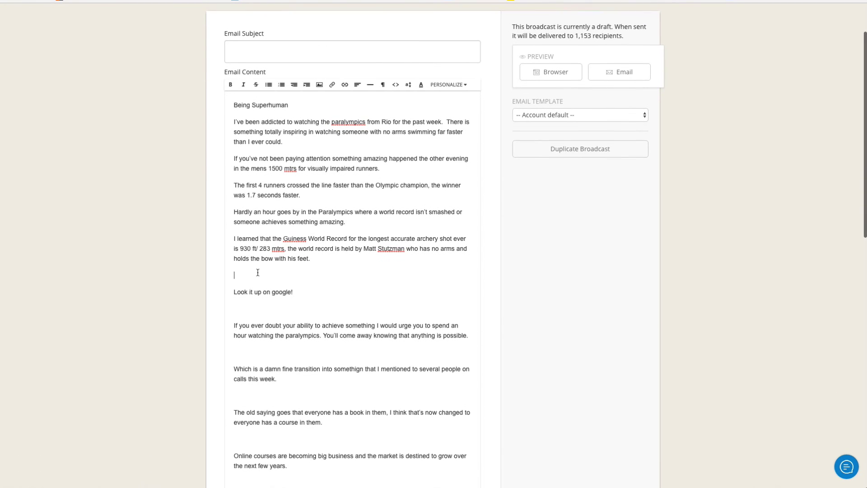
Step: Upload the Get Our 7 Day Toning Secrets Guide banner image after the archery paragraph
click(319, 86)
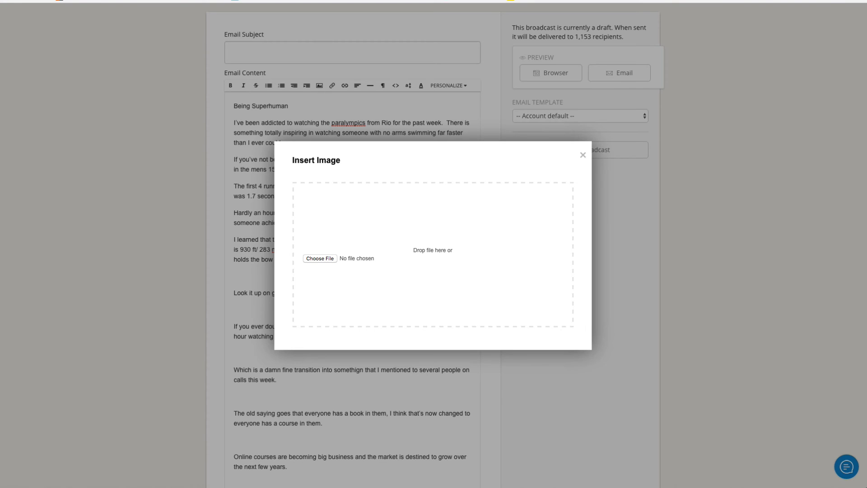
drag(820, 179, 403, 250)
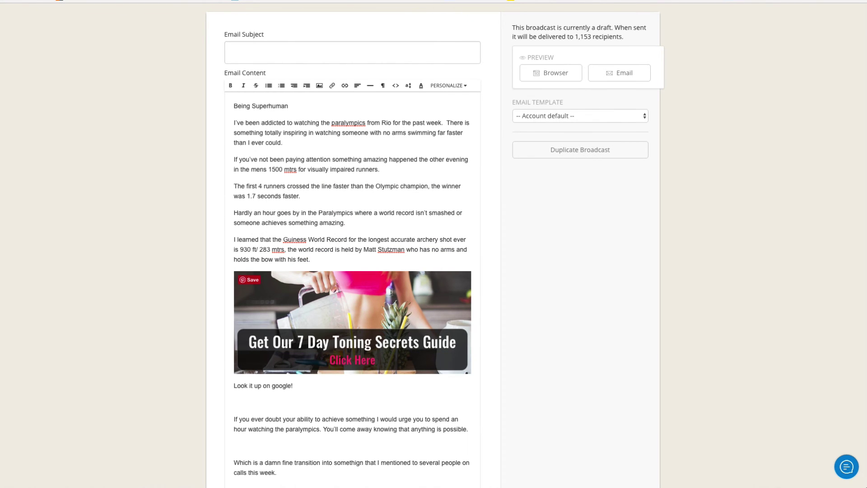
scroll(391, 291, down, 6)
scroll(391, 291, up, 8)
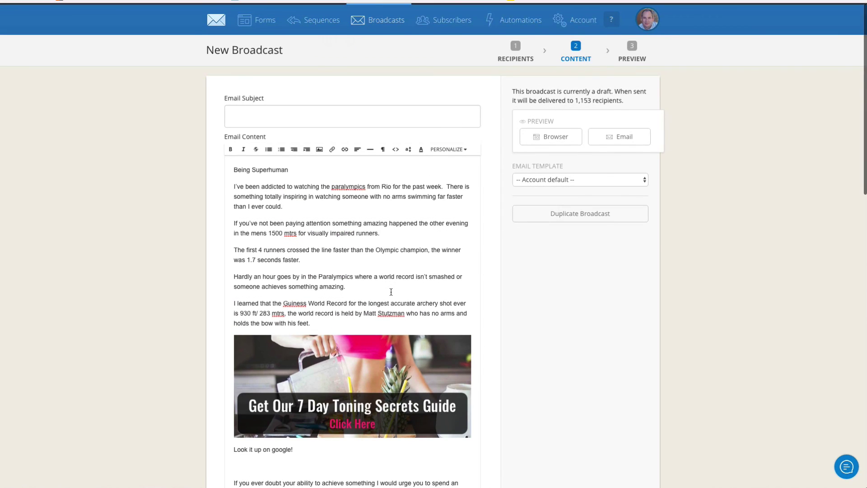
Step: Enter 'DEmo' as the broadcast's email subject
click(246, 123)
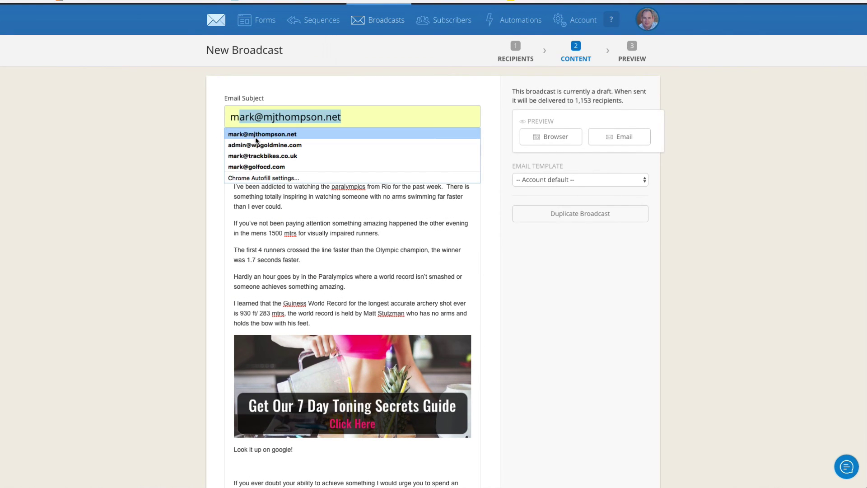
key(Escape)
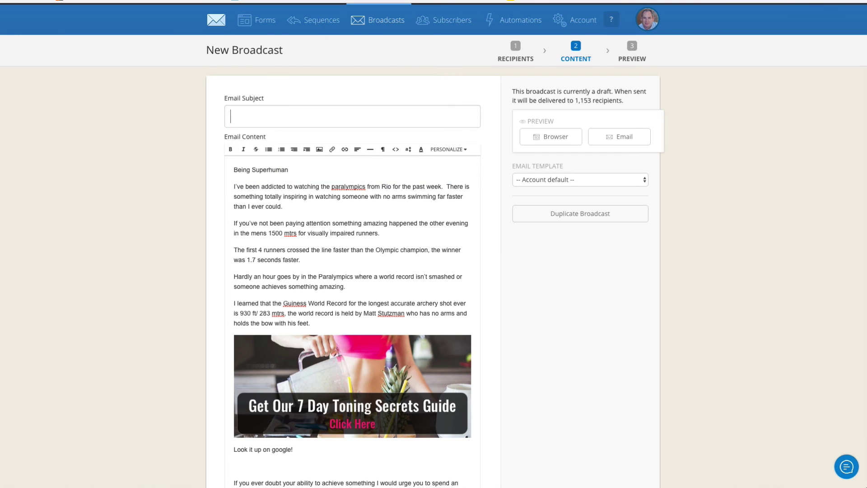
text(DEmo)
scroll(521, 196, down, 15)
Step: Review the preview, keep sending immediately, and return via Content to the Recipients step
click(609, 412)
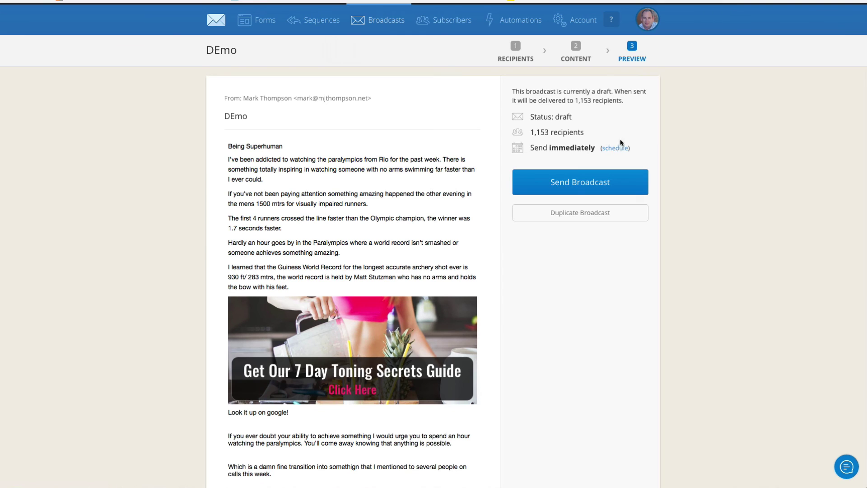
click(615, 148)
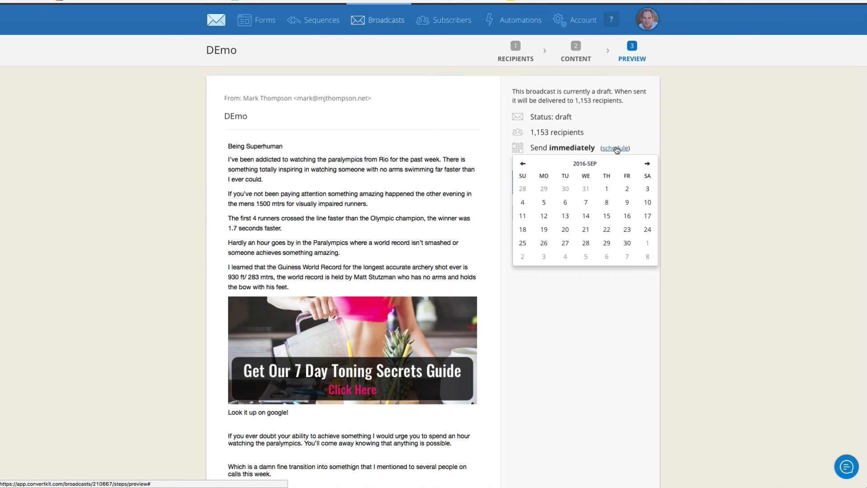
click(640, 124)
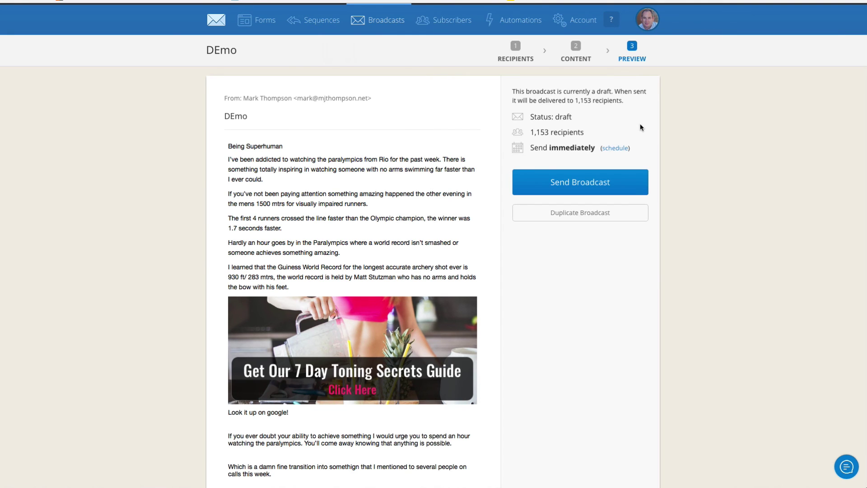
scroll(547, 368, down, 10)
scroll(547, 367, up, 3)
scroll(547, 367, up, 8)
click(575, 60)
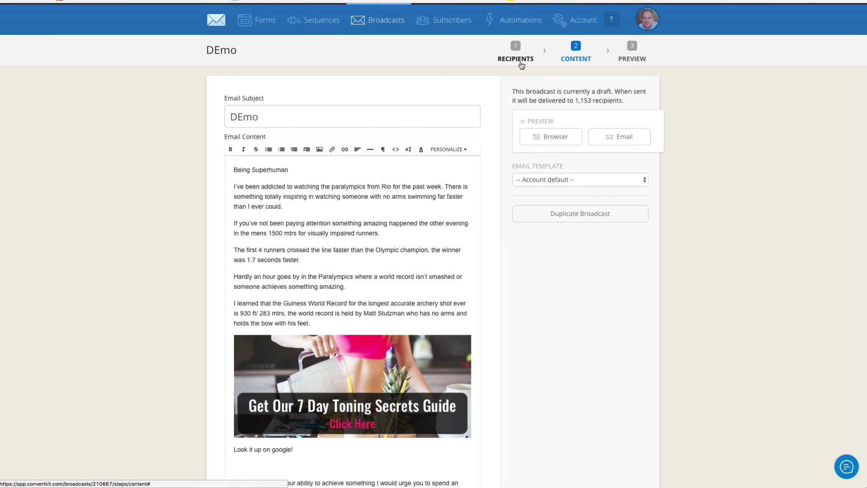
click(520, 64)
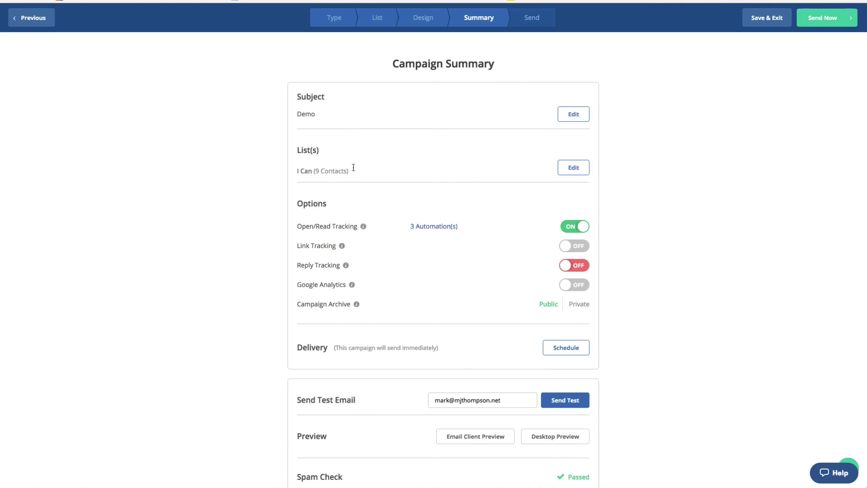
Step: Reopen the Demo email from the Campaign Summary's subject Edit link and dismiss its Settings dialog
scroll(466, 175, down, 2)
scroll(467, 177, up, 2)
click(569, 119)
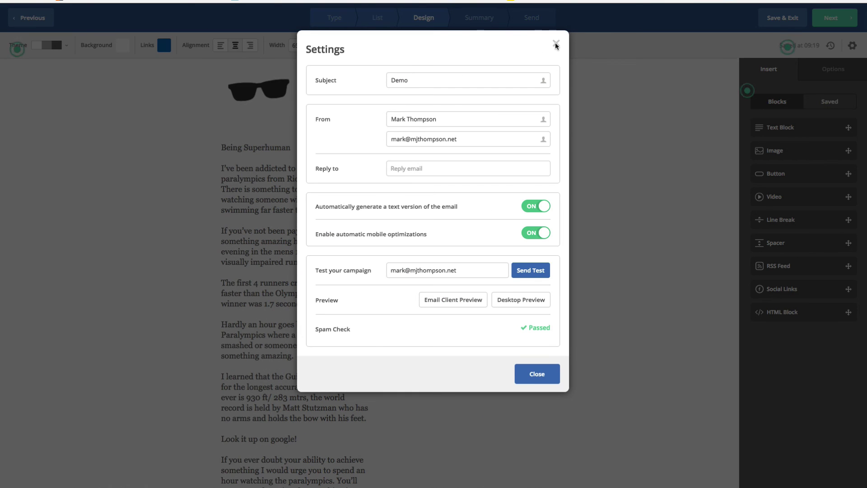
click(555, 44)
Step: Add a new line with 'dcdd' after the visually impaired runners paragraph
click(410, 142)
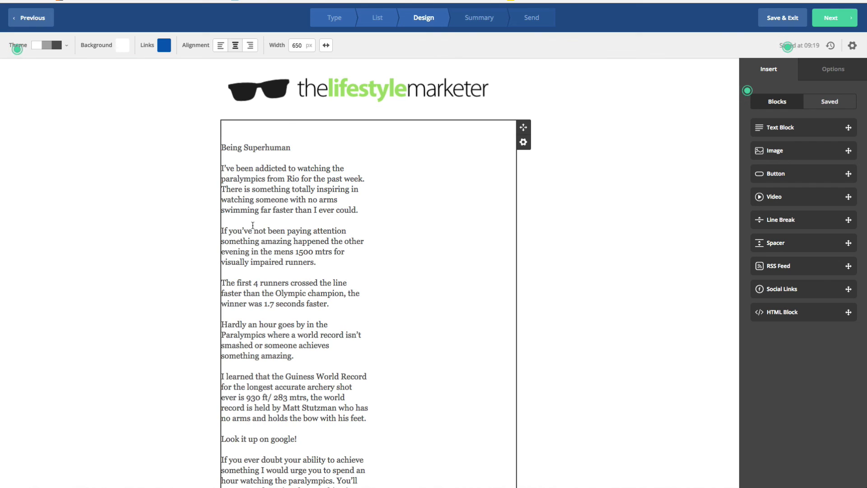
click(332, 267)
key(Return)
key(Return)
text(dcdd)
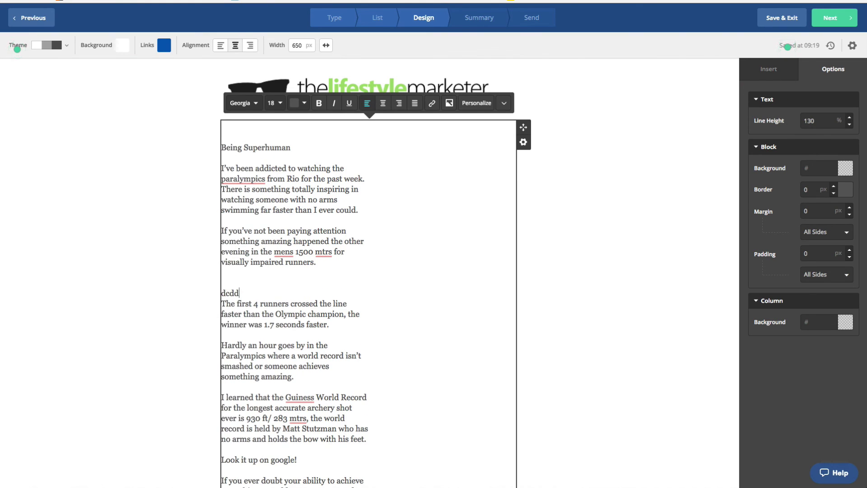
click(833, 20)
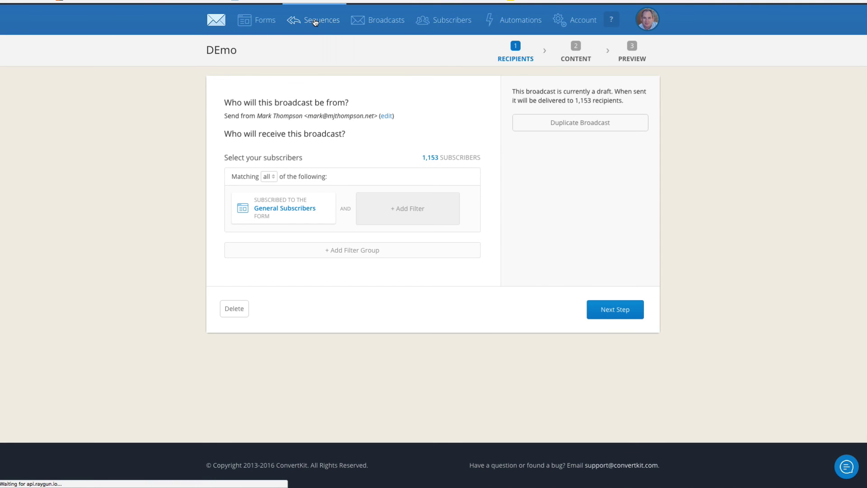
Step: Create a new ConvertKit sequence named 'demo'
click(315, 21)
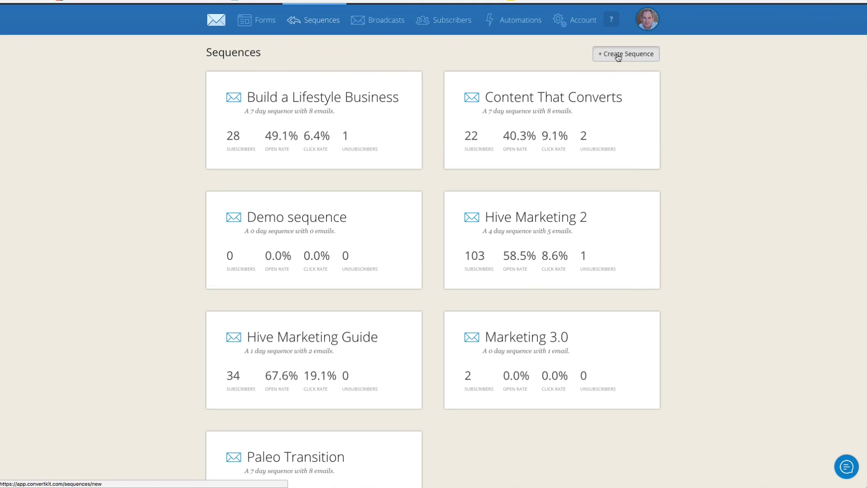
click(617, 54)
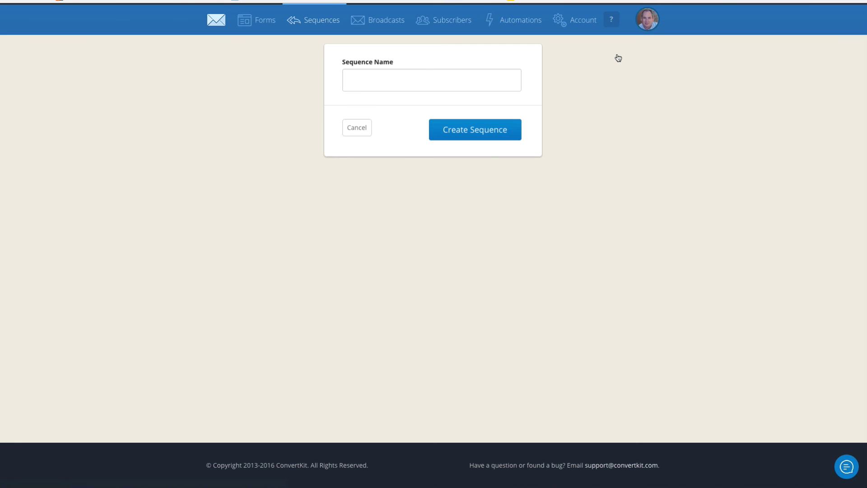
text(demoi)
key(BackSpace)
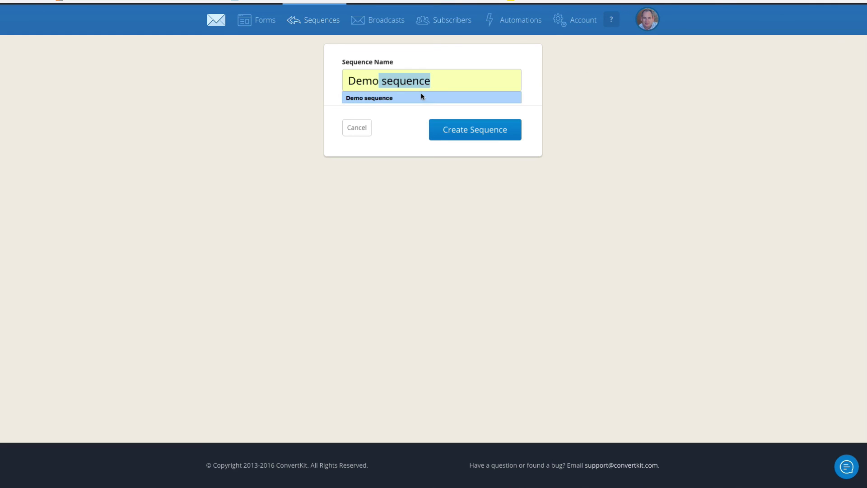
click(468, 130)
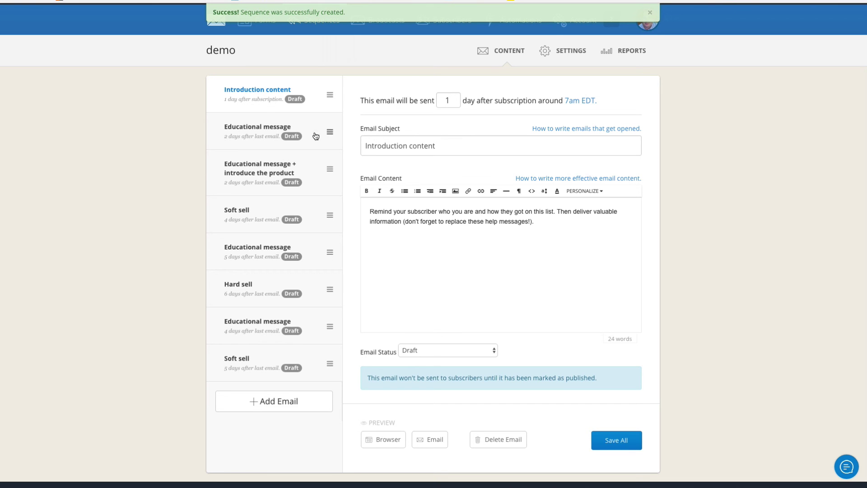
Step: Look through the sequence's template emails: Educational message, Soft sell, Hard sell, and the final Soft sell
click(256, 131)
click(252, 176)
click(247, 219)
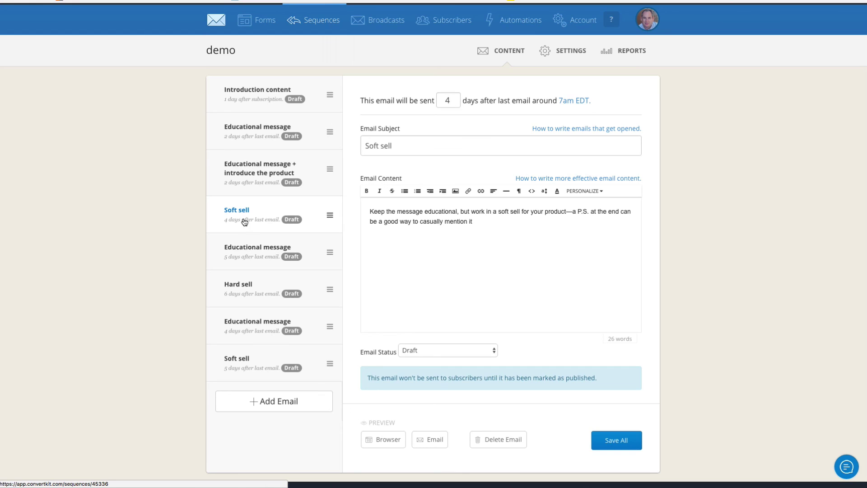
click(266, 249)
click(237, 289)
click(235, 368)
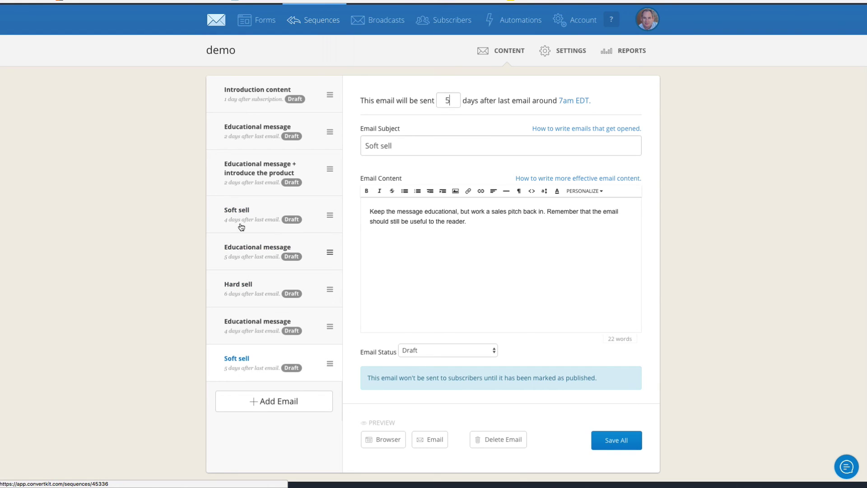
click(251, 133)
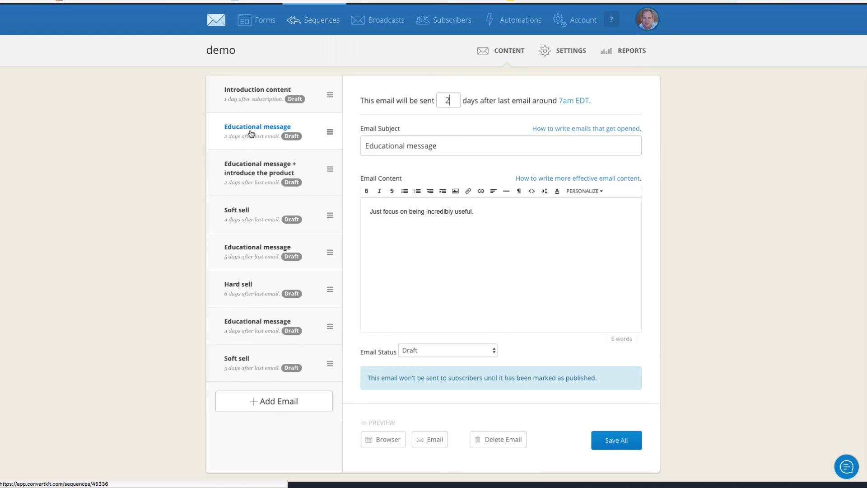